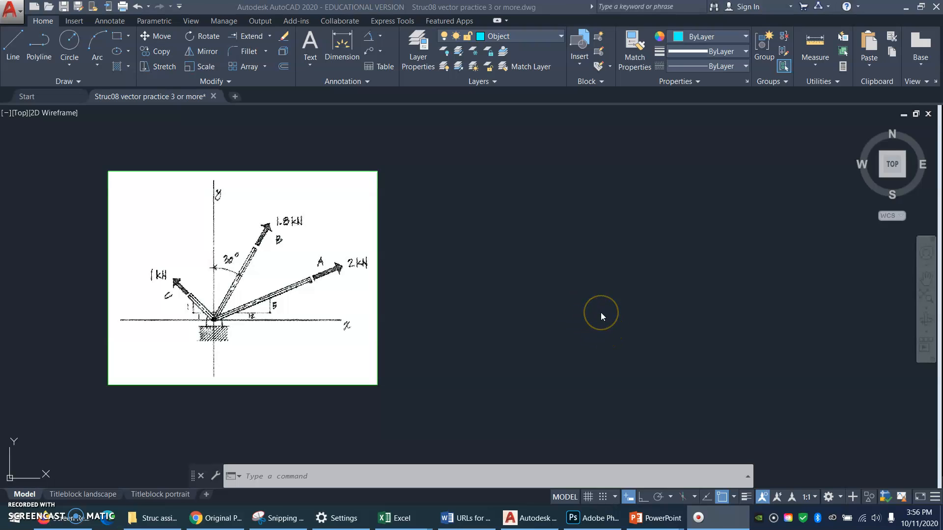
click(600, 313)
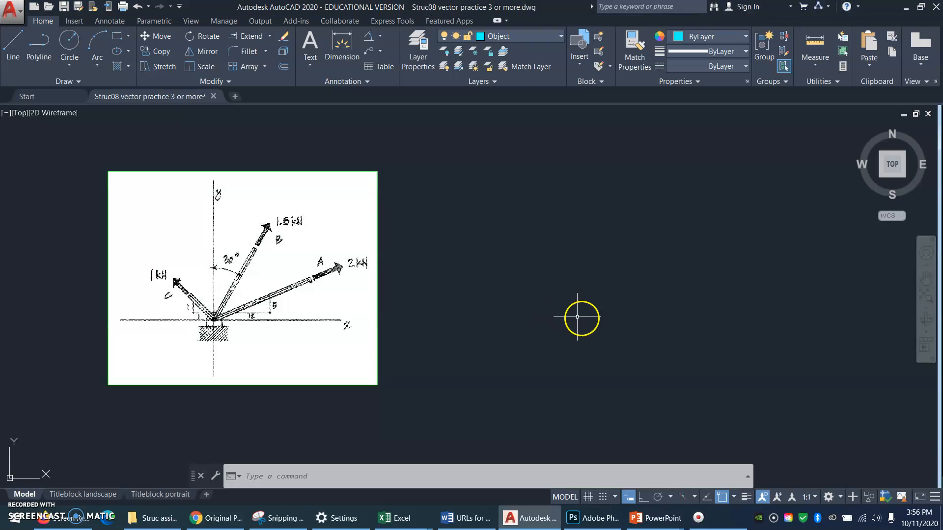
text(l)
key(Return)
click(594, 325)
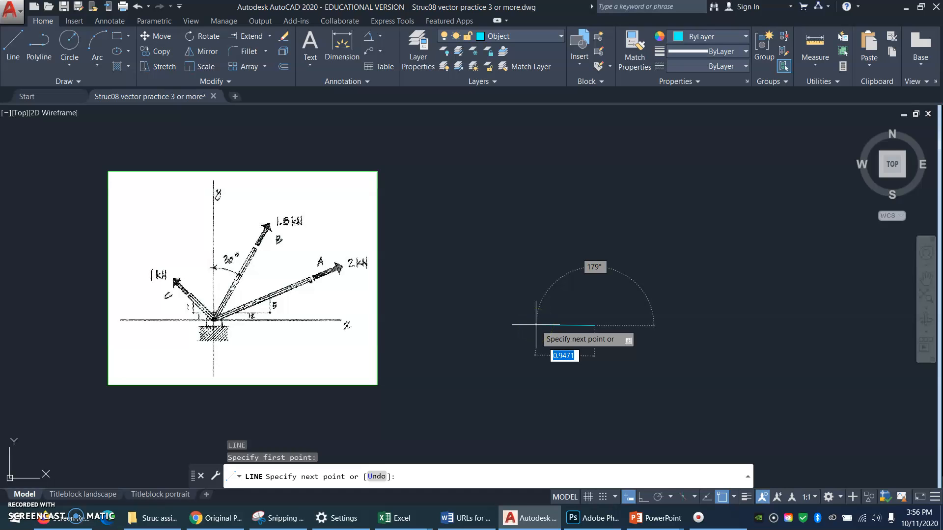
key(Escape)
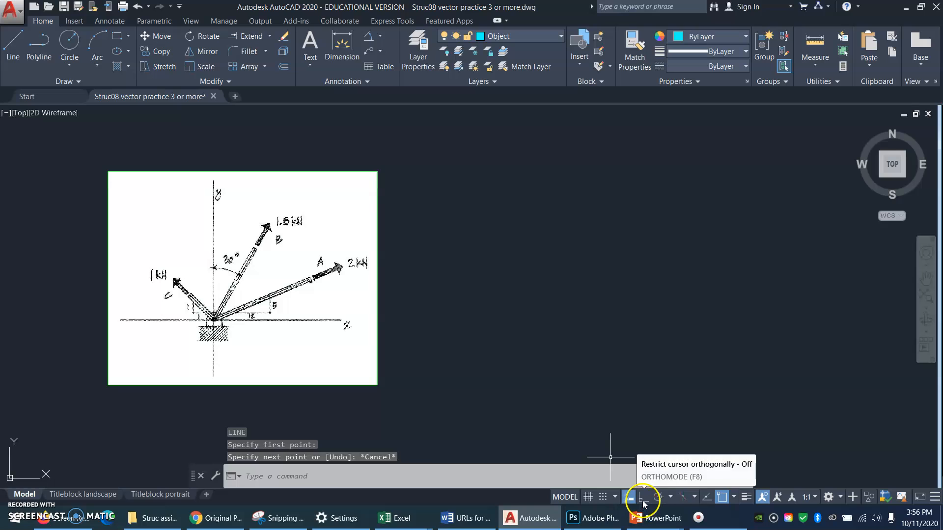
Turn on polar tracking with 15-degree angle increments (15, 30, 45, 60)
click(734, 497)
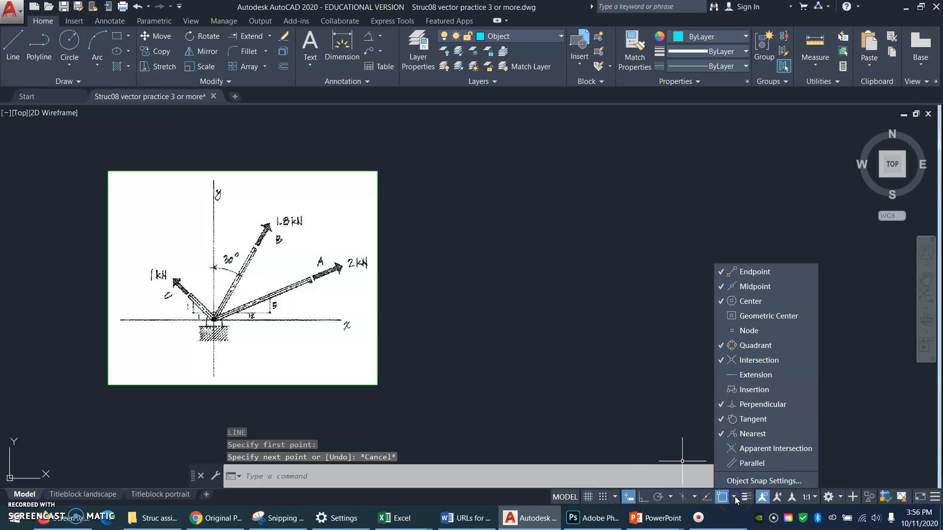
click(669, 497)
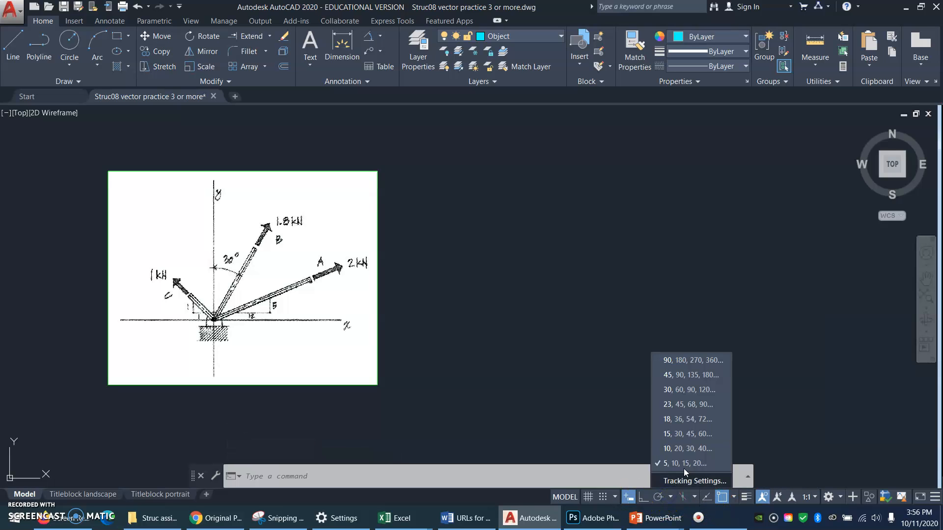
click(688, 439)
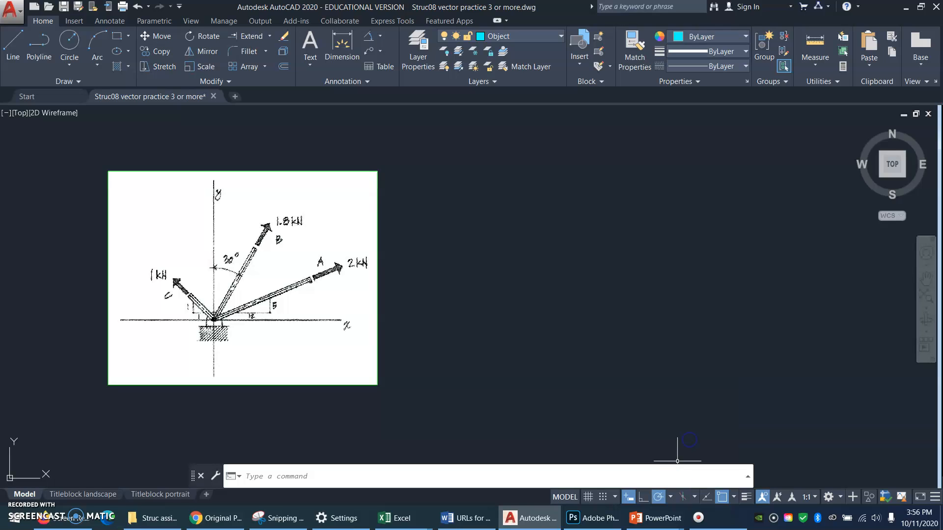
click(671, 497)
click(787, 326)
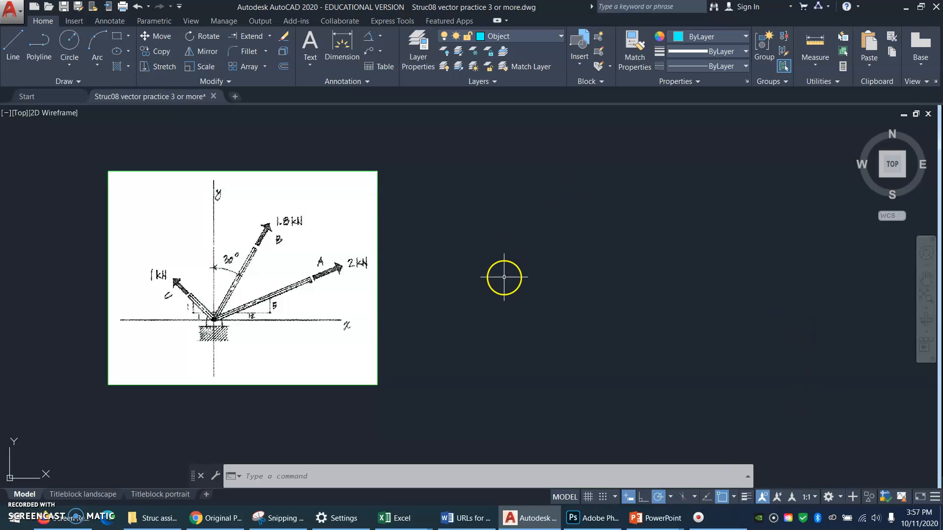
Draw a line 1 unit long at 135° in the empty area beside the reference sketch, for the 1 kN force C
text(l)
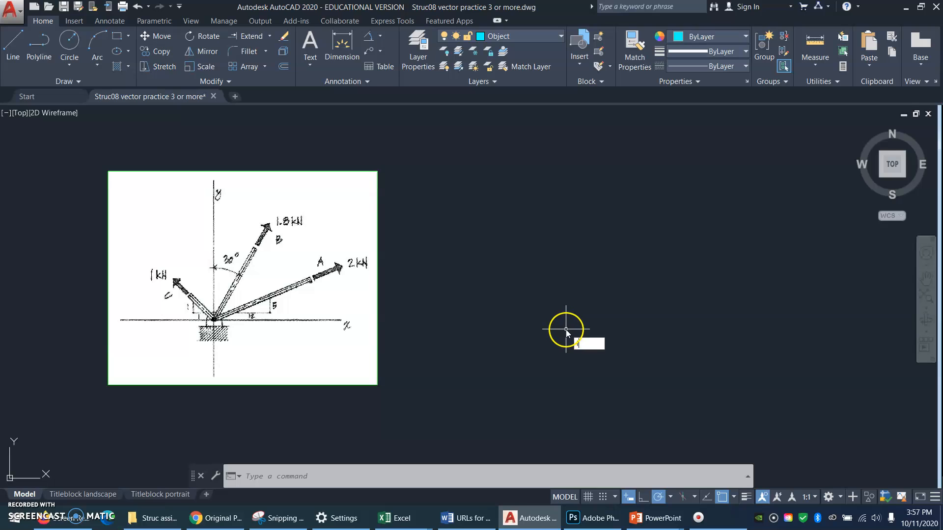
key(Return)
click(587, 330)
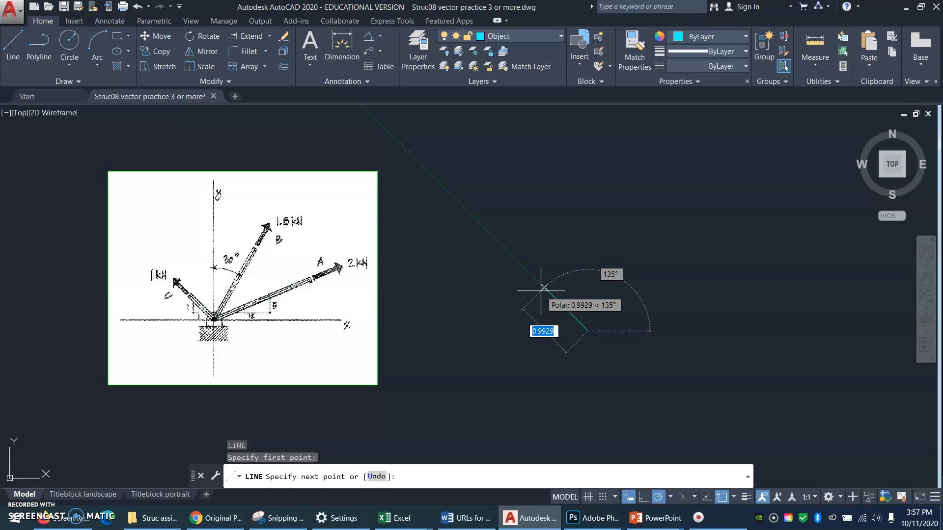
text(1)
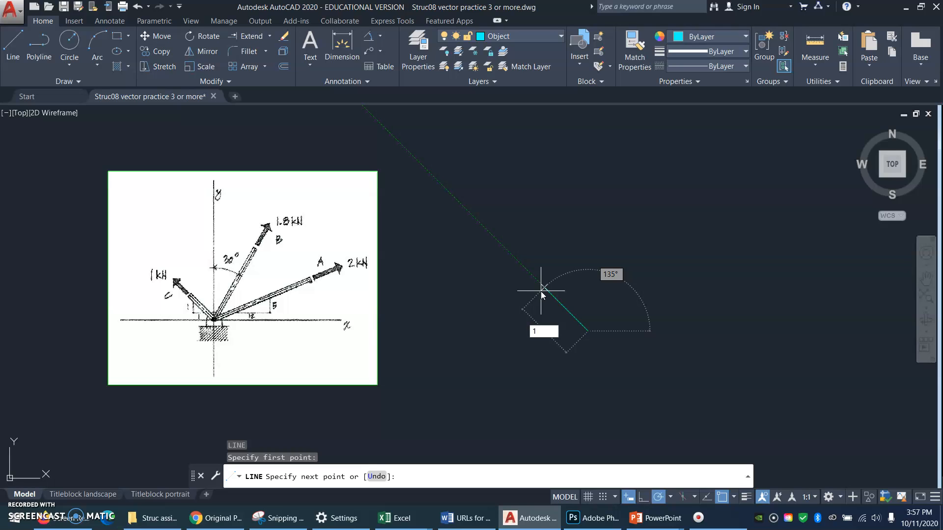
key(Tab)
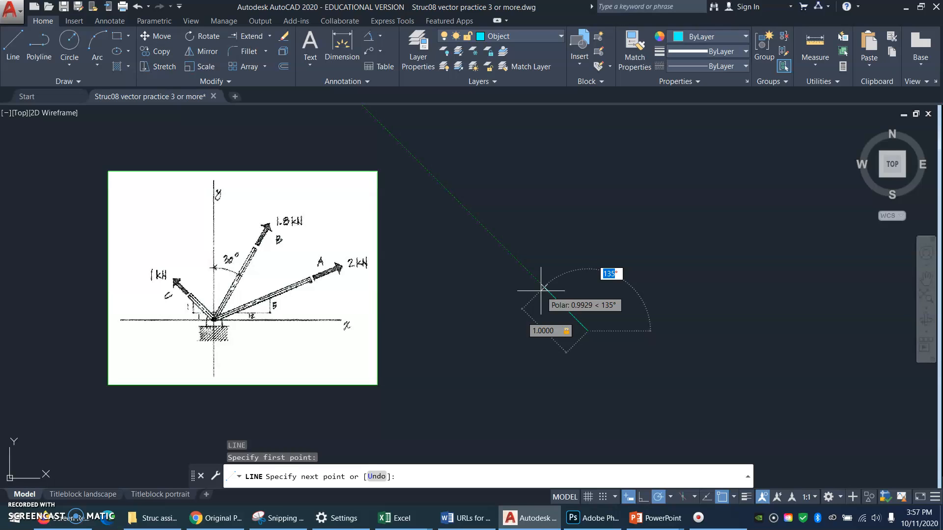
key(Return)
key(Return)
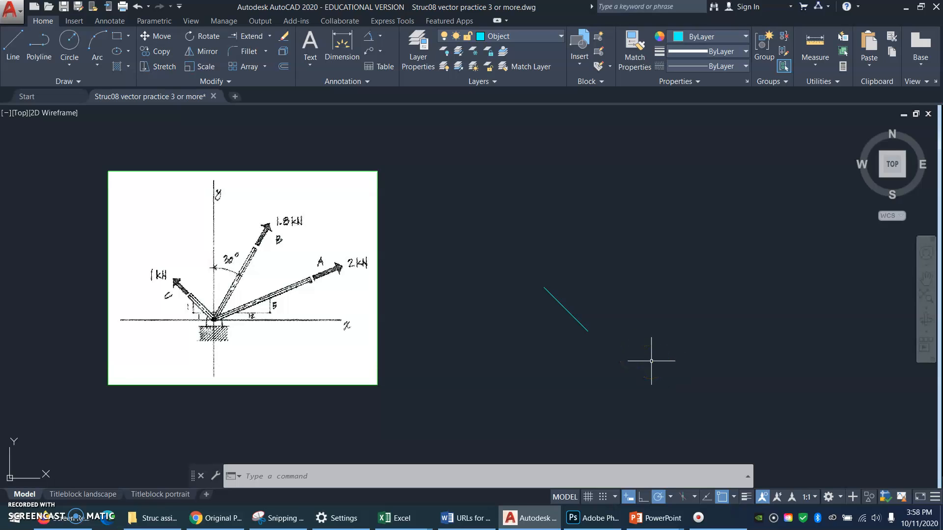
With ortho mode on, draw a 12-unit horizontal line to the right from the lower end of the 135° line
click(643, 499)
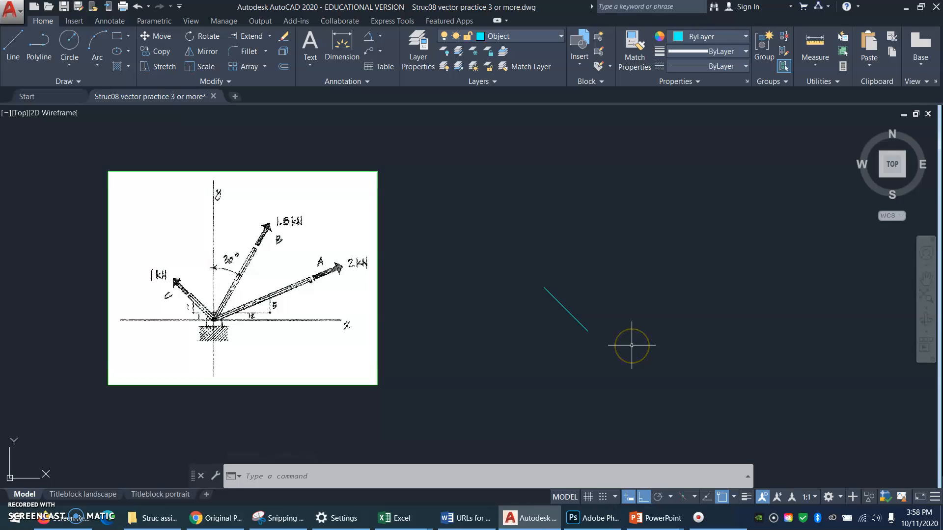
text(l)
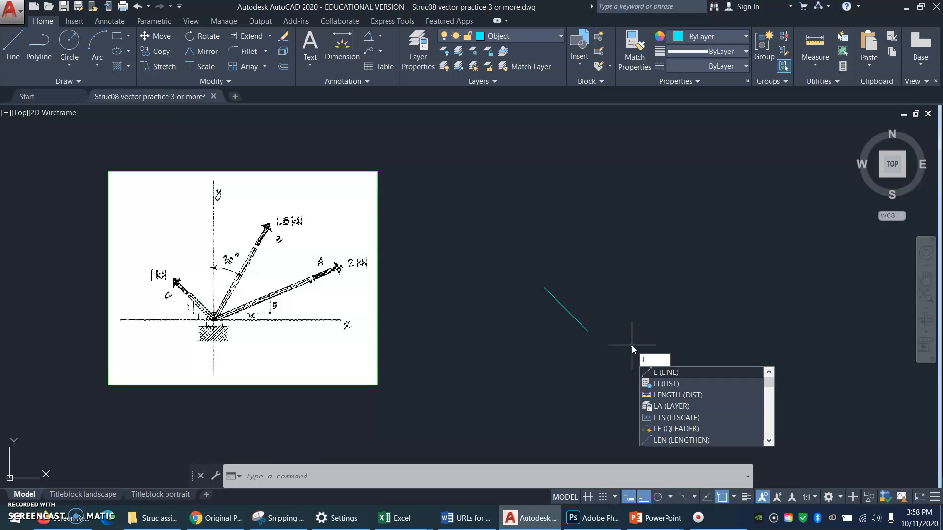
key(Return)
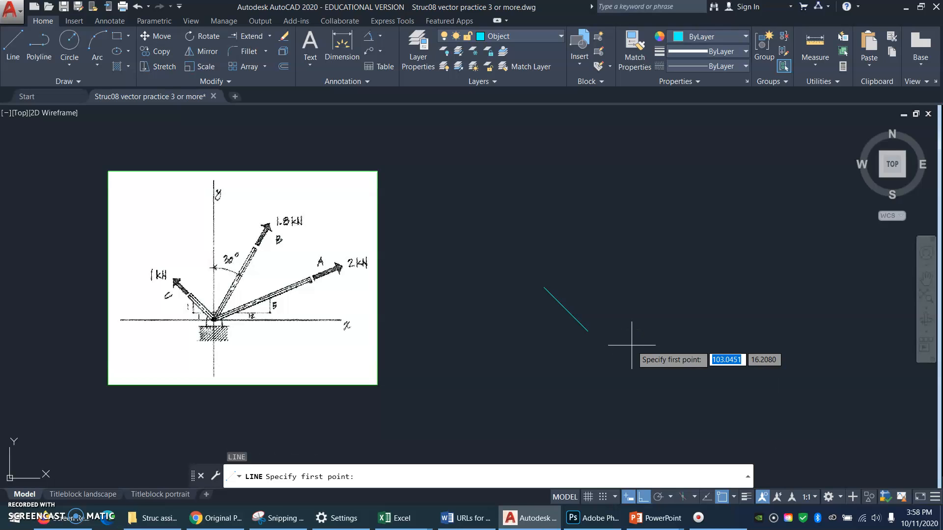
click(588, 331)
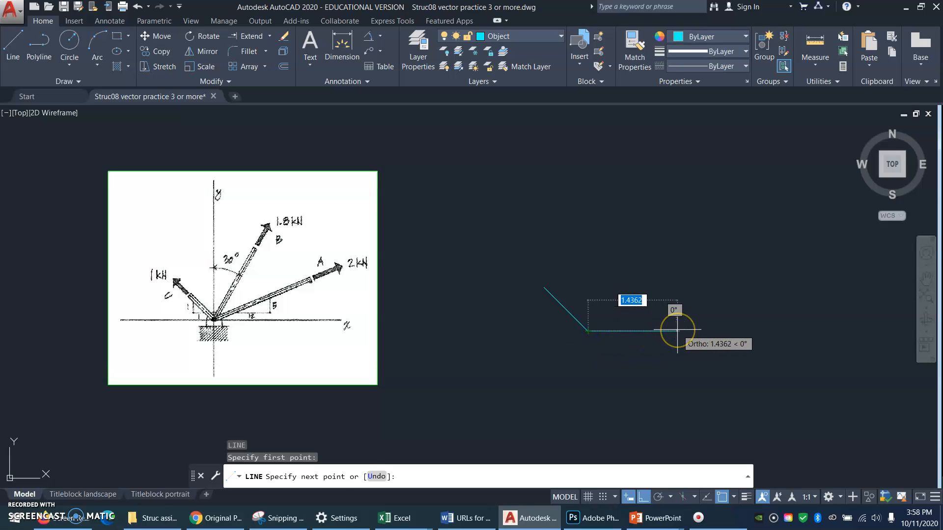
text(12)
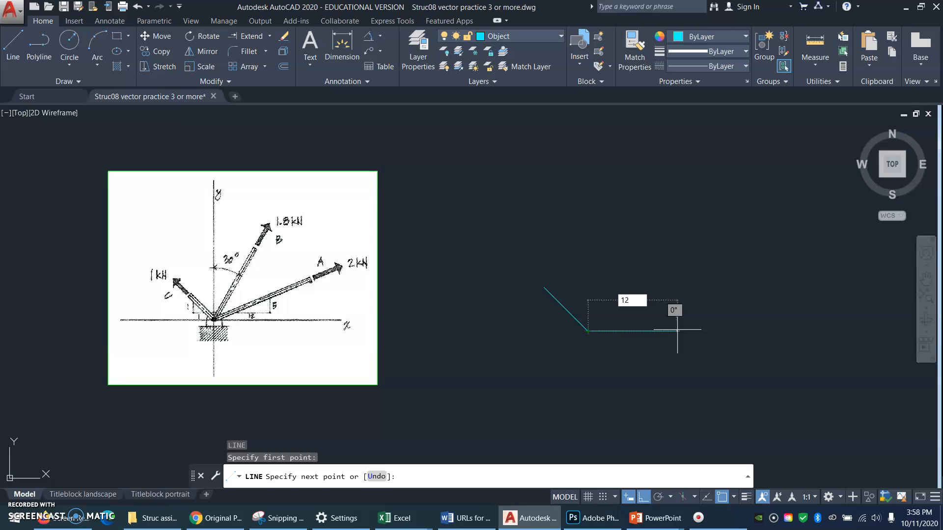
key(Return)
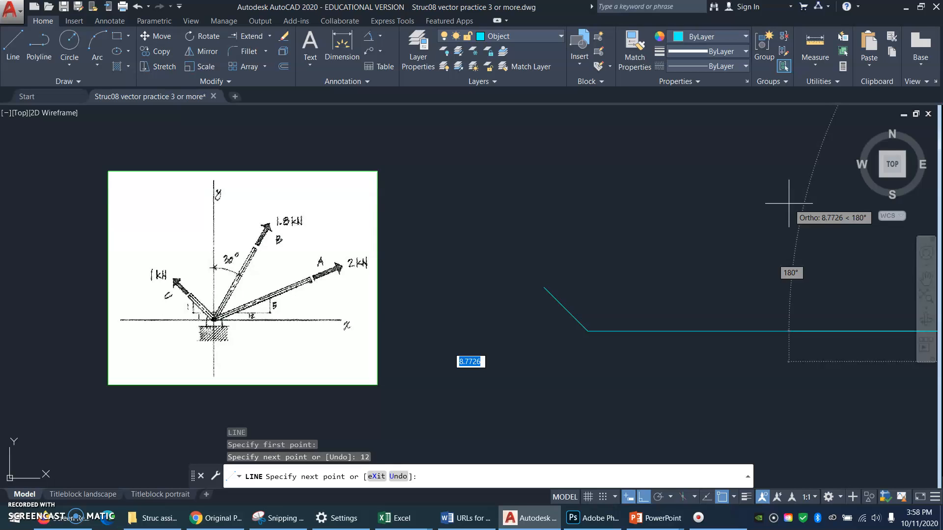
Continue from the far end of the 12-unit line with a vertical segment 5 units upward and finish the line
scroll(791, 201, down, 6)
scroll(792, 201, down, 3)
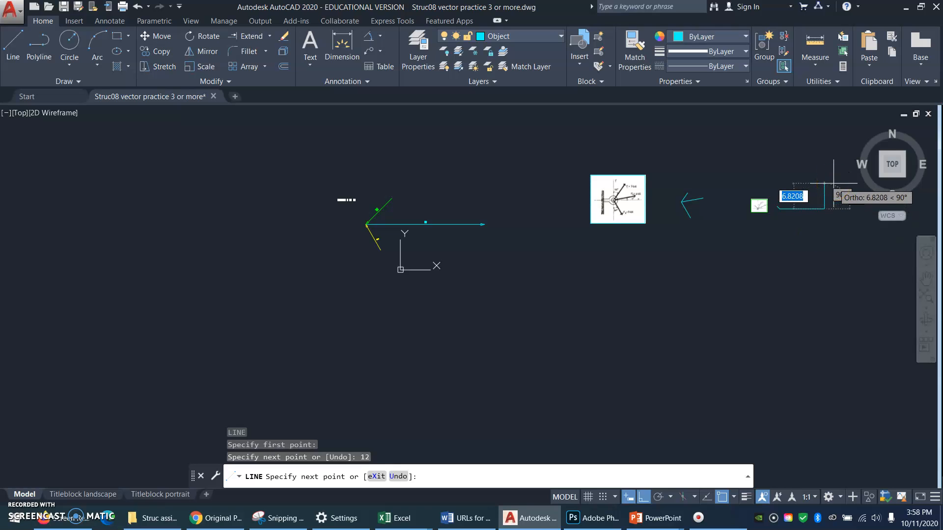
text(5)
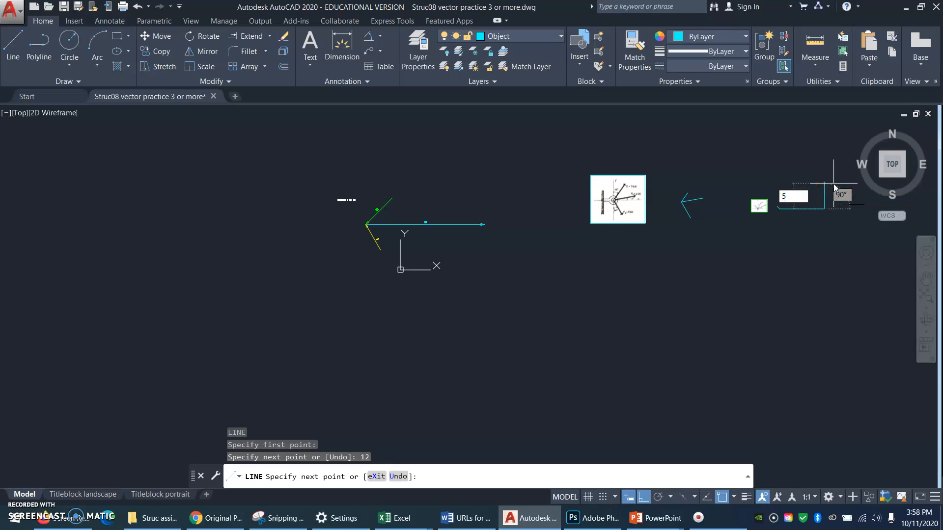
key(Return)
right_click(781, 222)
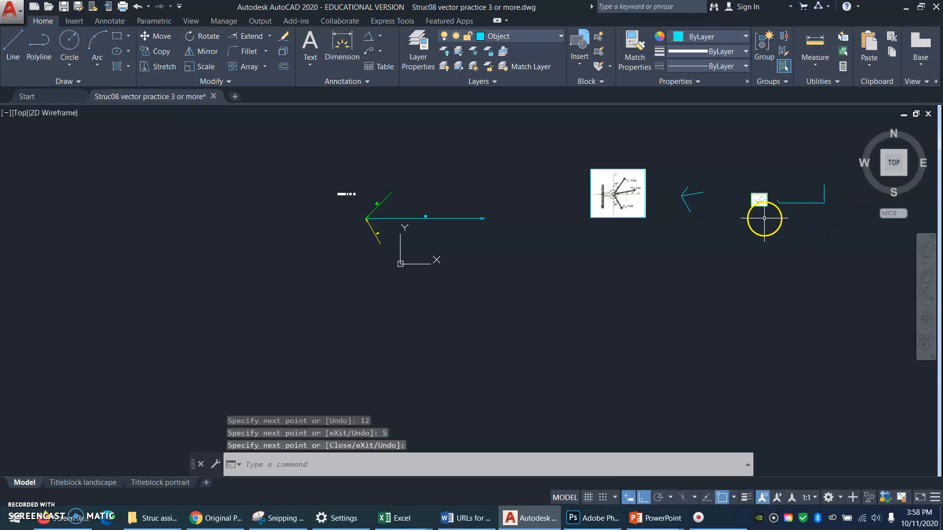
With ortho mode off, draw the hypotenuse from the shared start point of the lines to the top of the 5-unit vertical line
text(z)
key(Return)
click(765, 218)
click(848, 164)
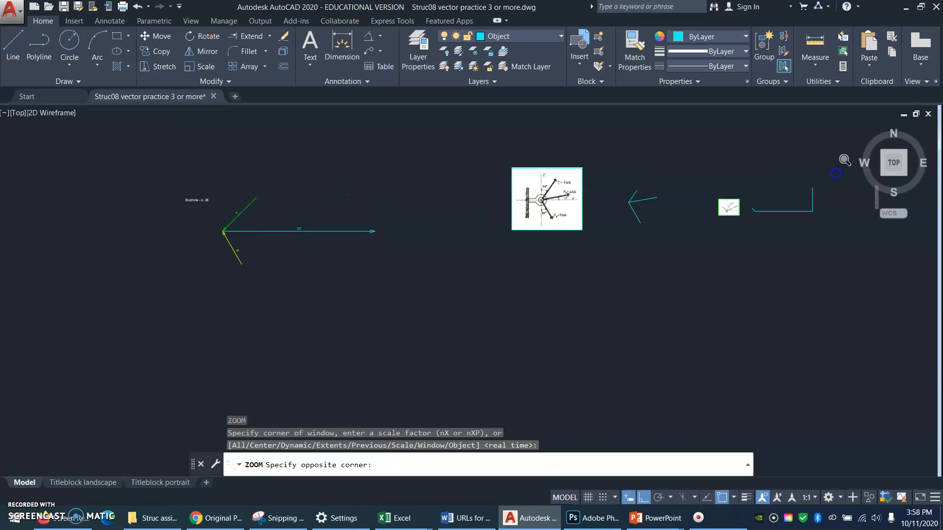
text(l)
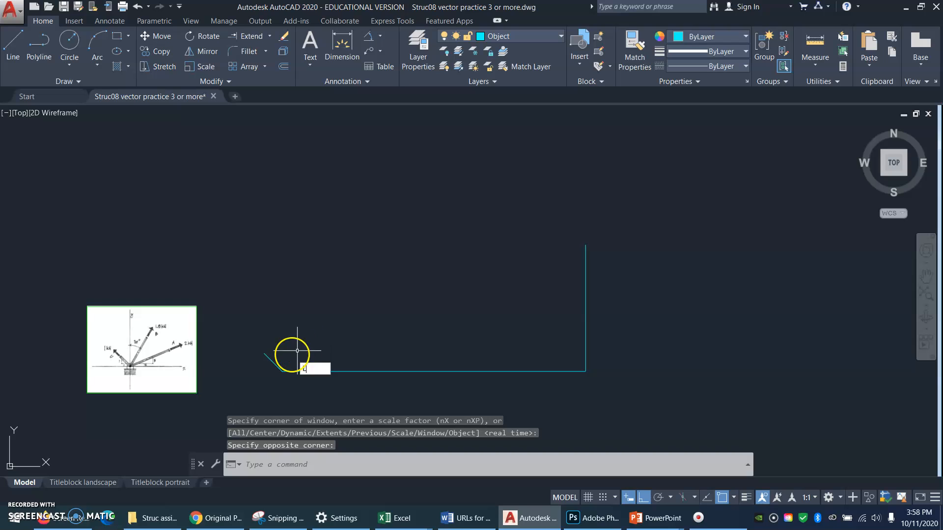
key(Return)
click(641, 497)
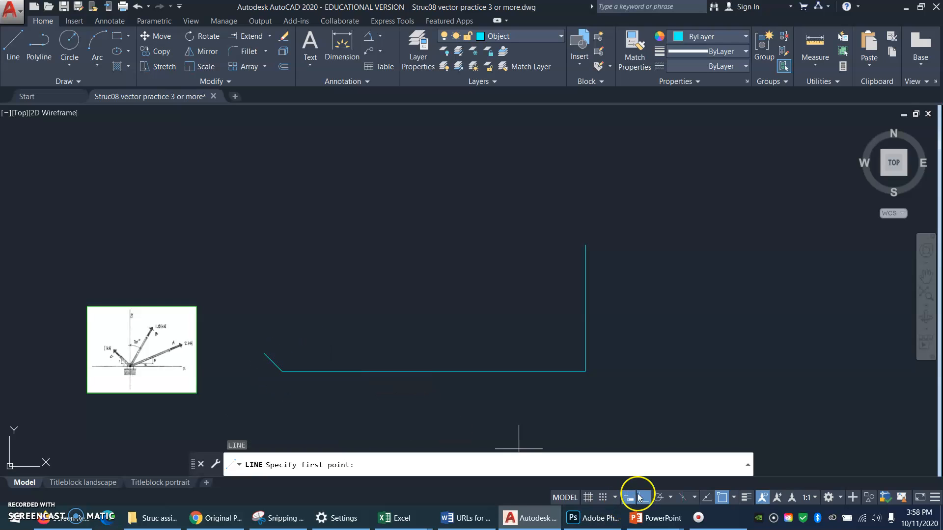
click(282, 371)
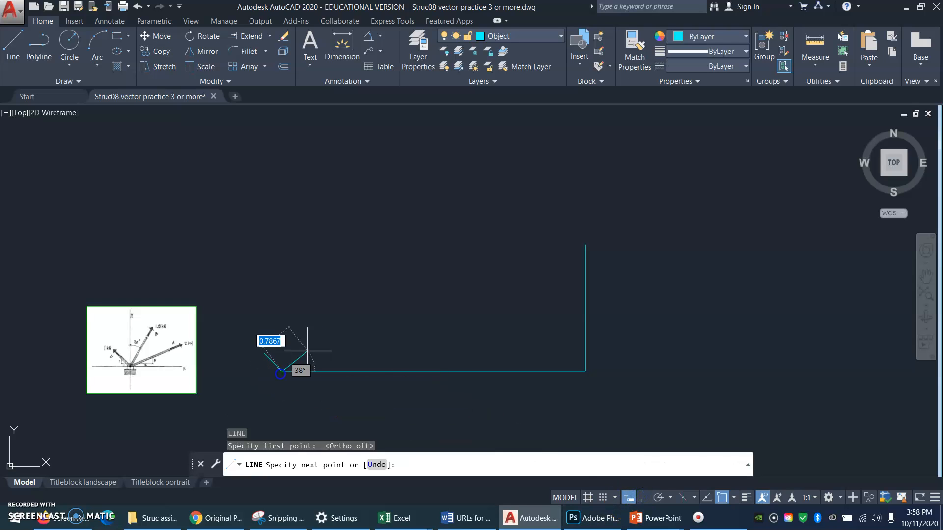
click(586, 244)
key(Return)
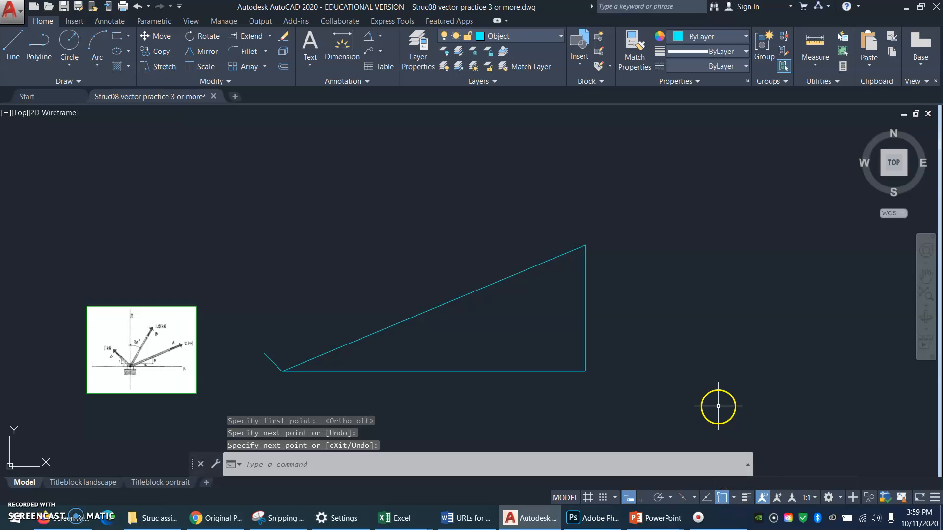
Enable the Extension object snap
click(734, 498)
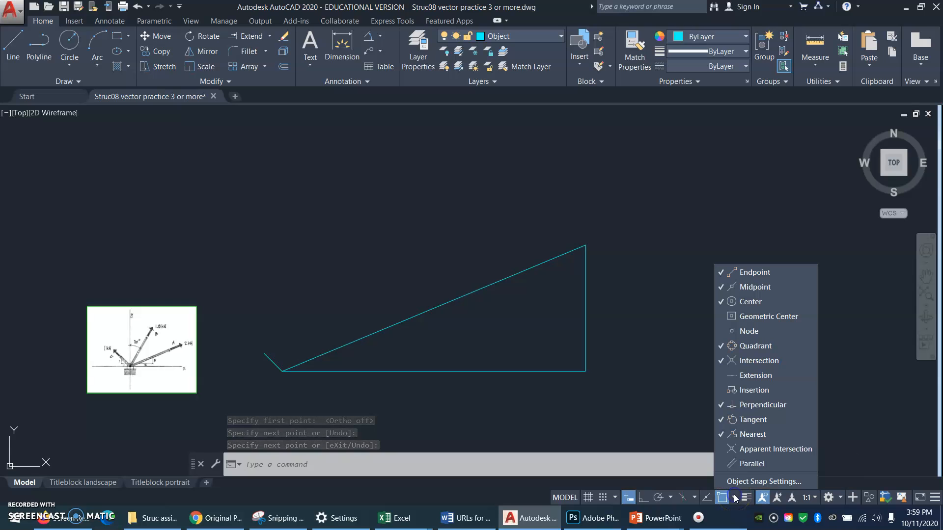
click(755, 375)
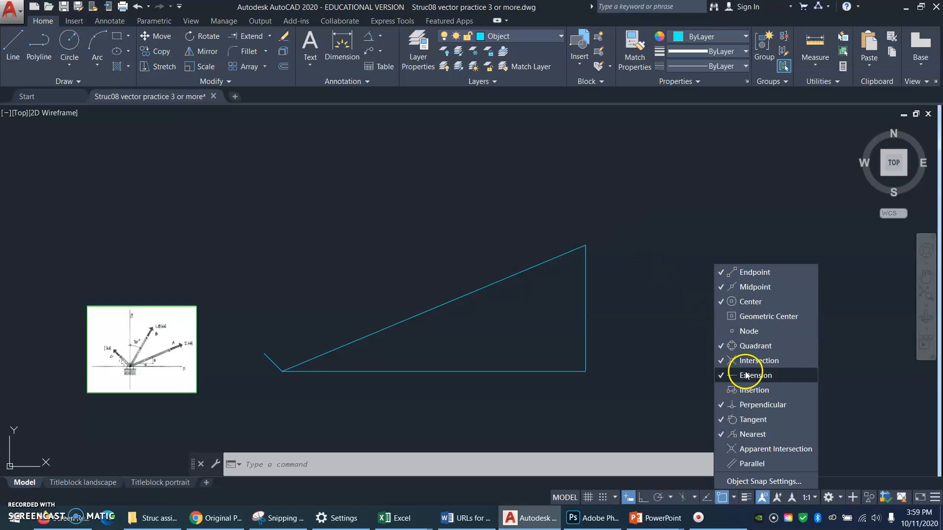
text(l)
key(Return)
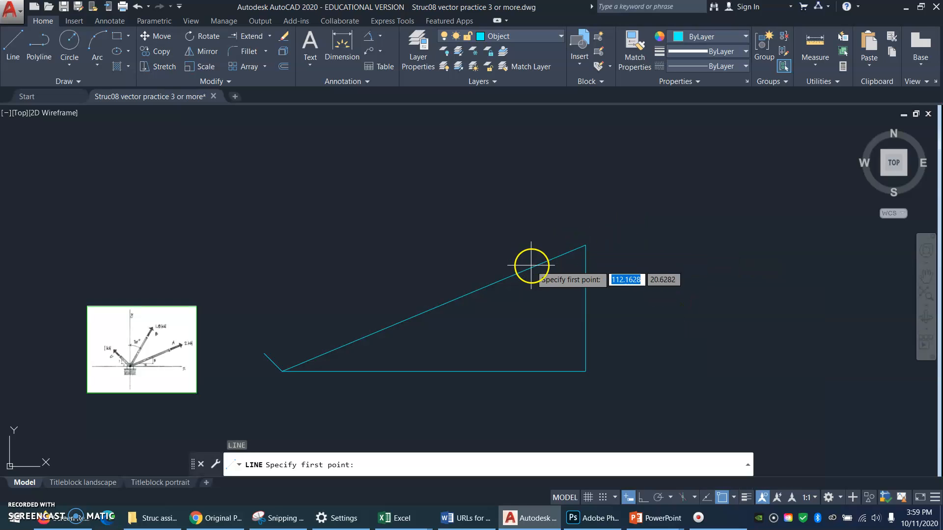
key(Escape)
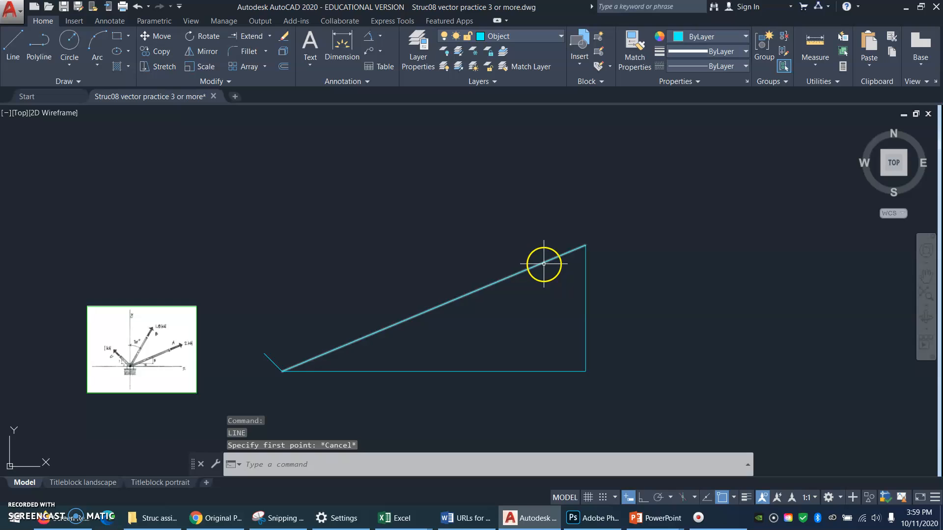
click(541, 266)
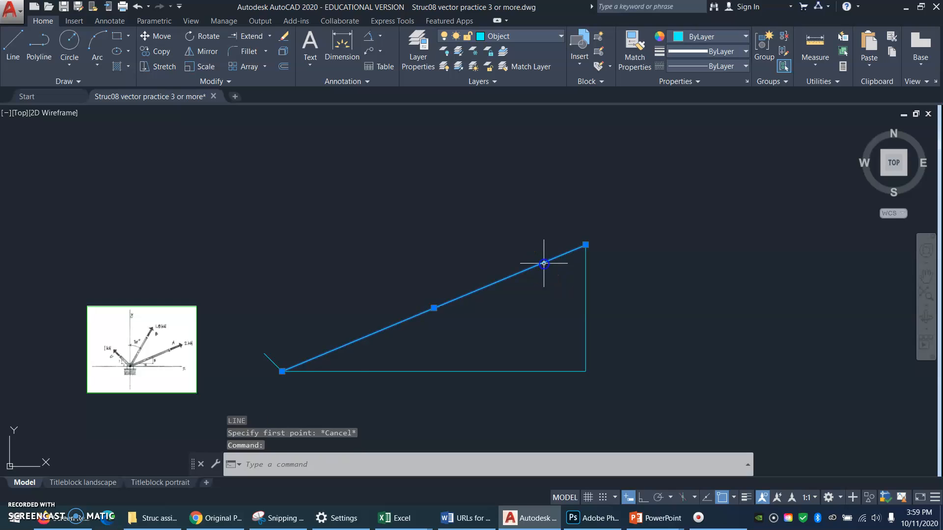
click(586, 245)
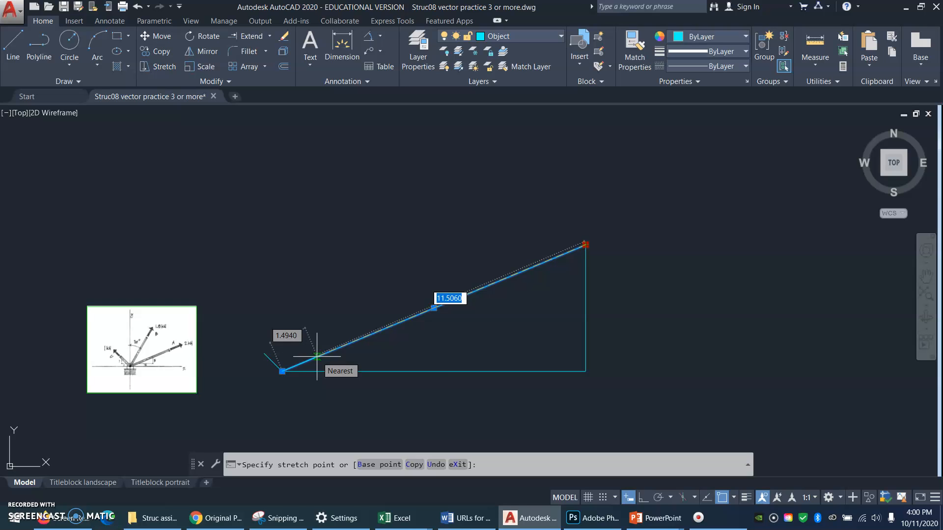
key(Escape)
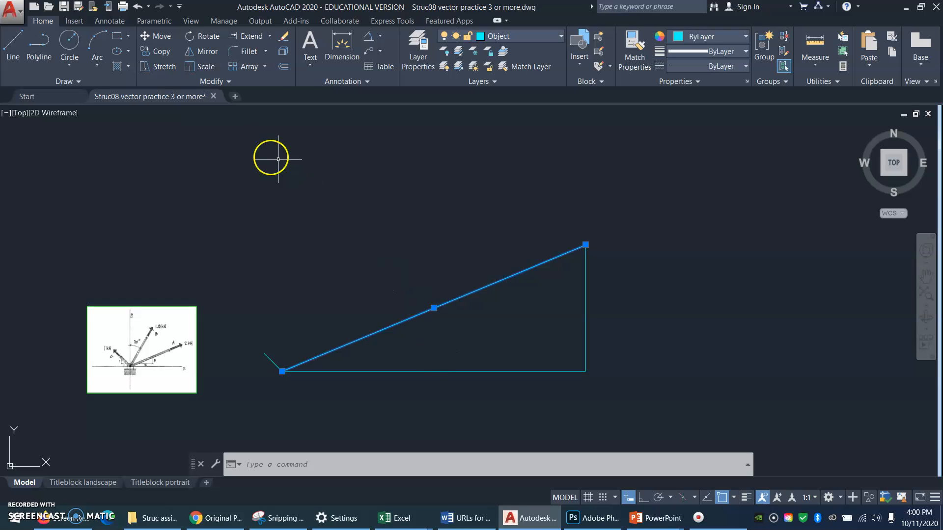
Use Lengthen to shorten the hypotenuse from its upper end to a total length of 2 units
click(227, 83)
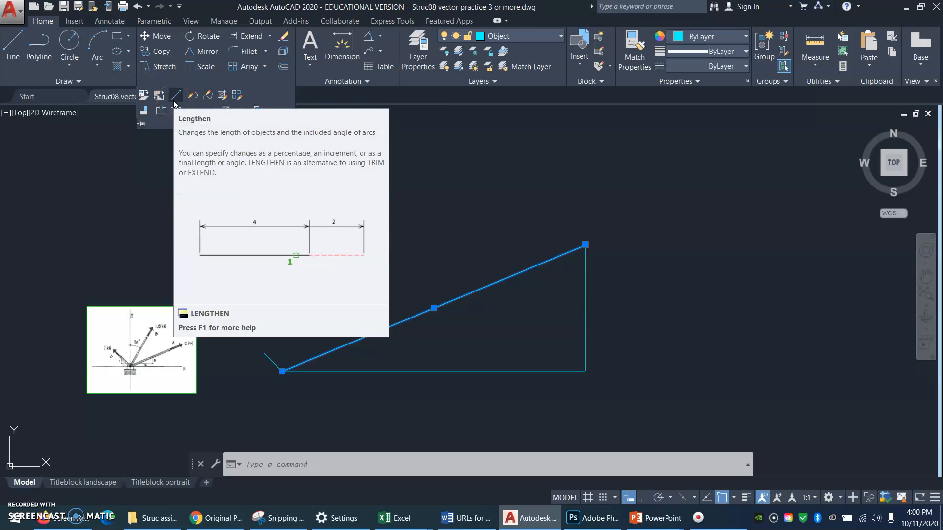
click(176, 98)
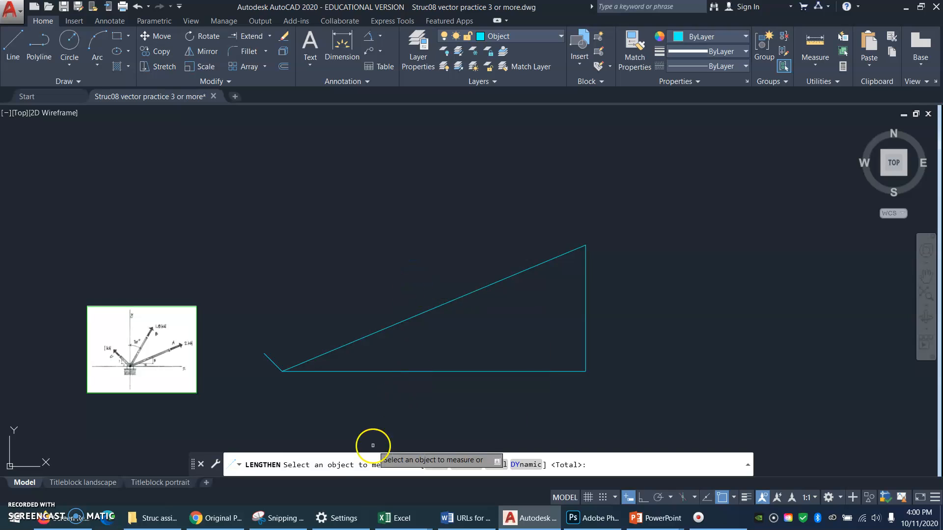
click(431, 308)
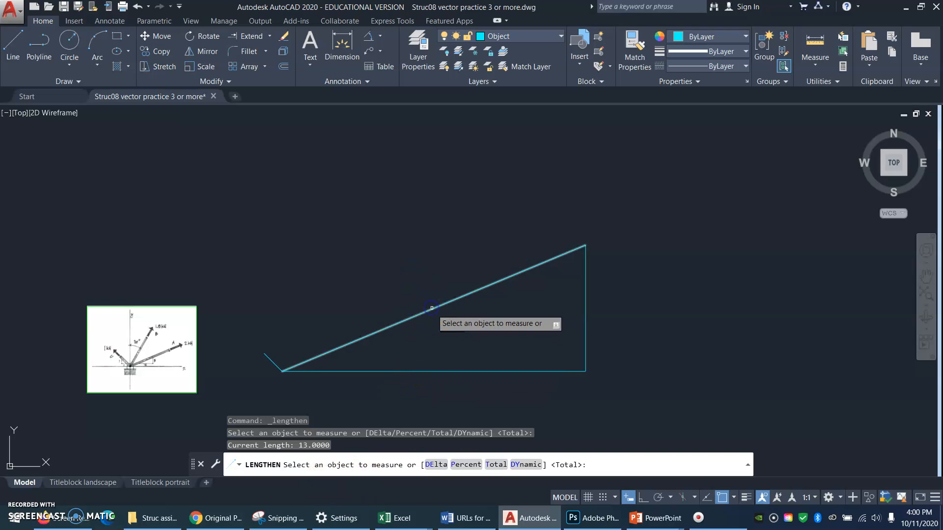
click(434, 466)
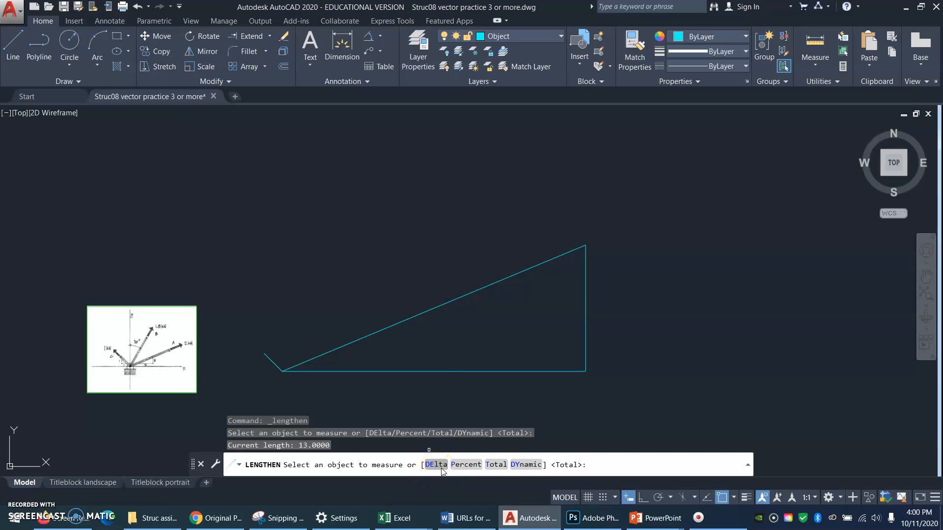
click(469, 468)
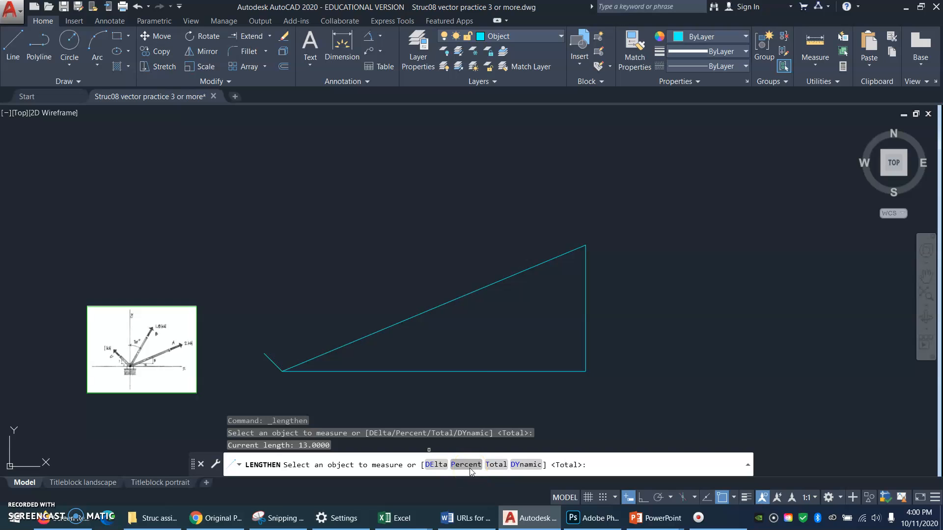
click(495, 467)
click(495, 465)
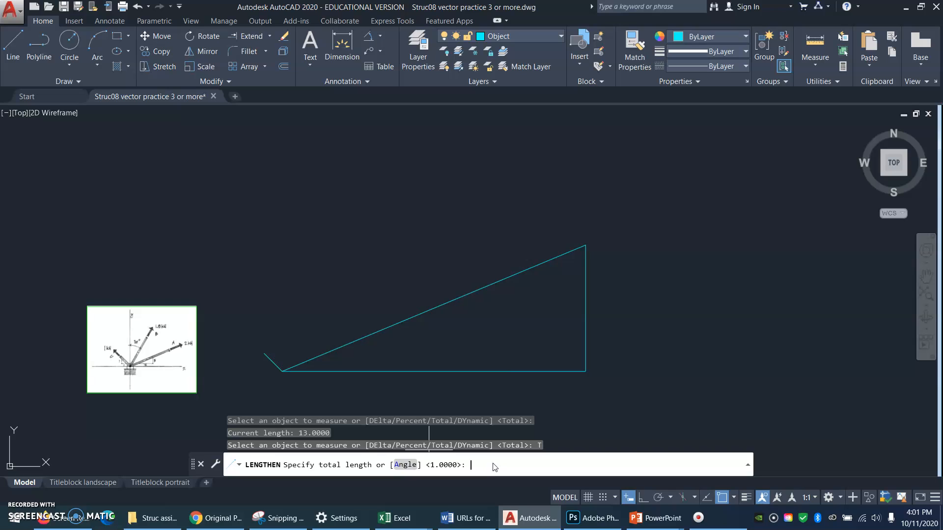
key(Return)
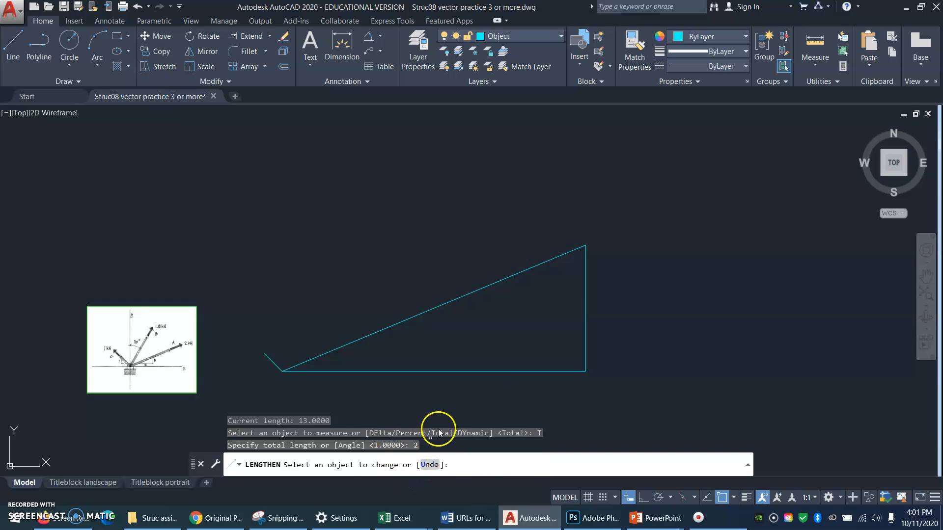
click(535, 267)
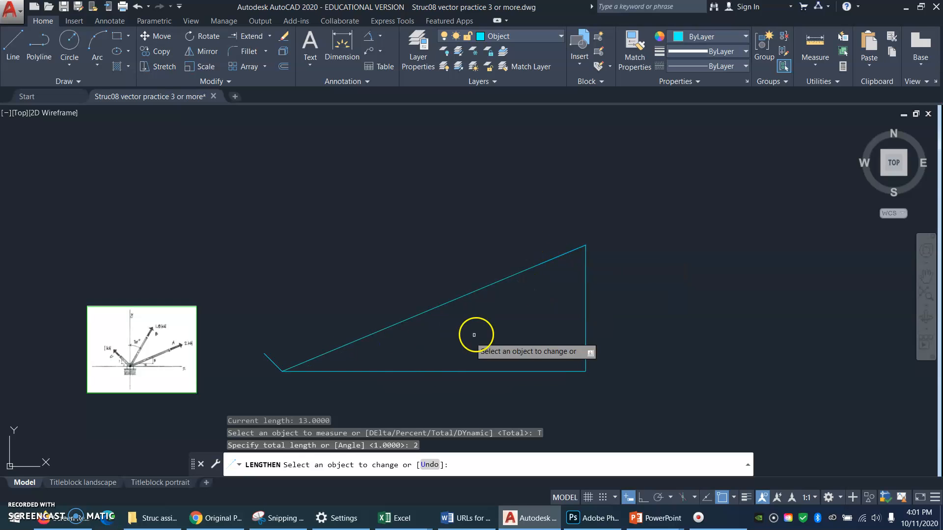
click(547, 261)
click(525, 314)
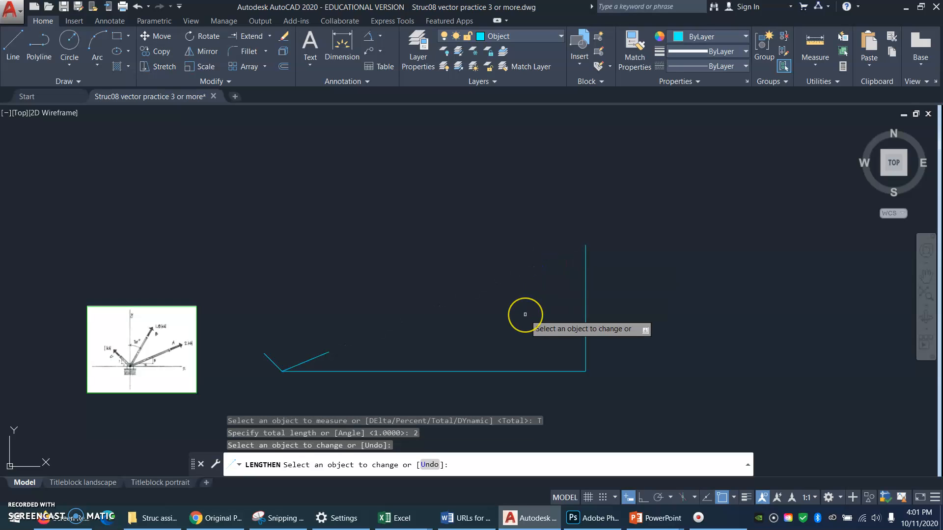
right_click(632, 328)
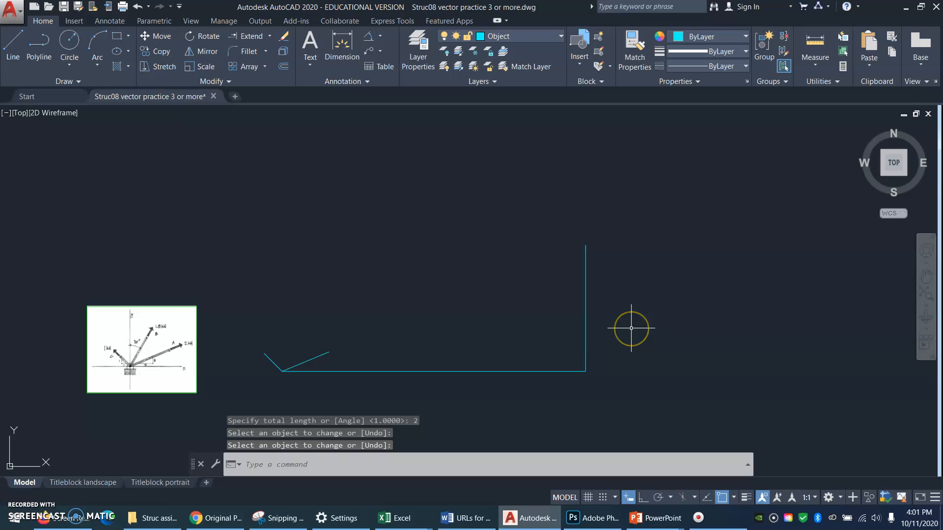
Erase the 12-unit horizontal and 5-unit vertical construction lines, and undo the erasure
drag(631, 328, 555, 403)
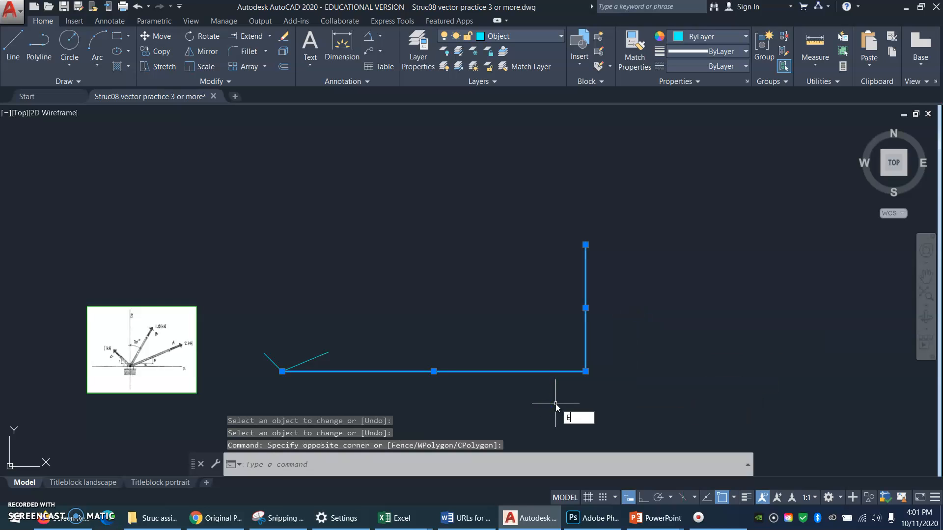
key(Return)
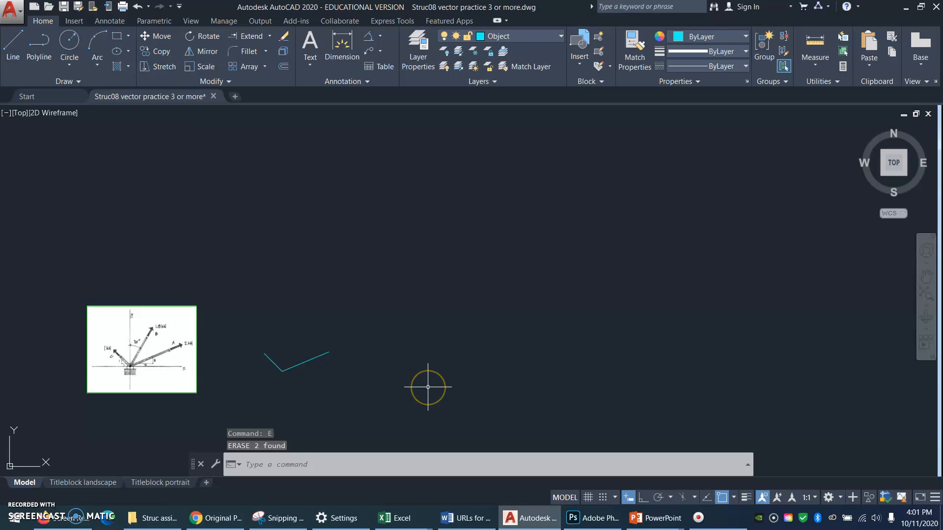
key(ctrl+z)
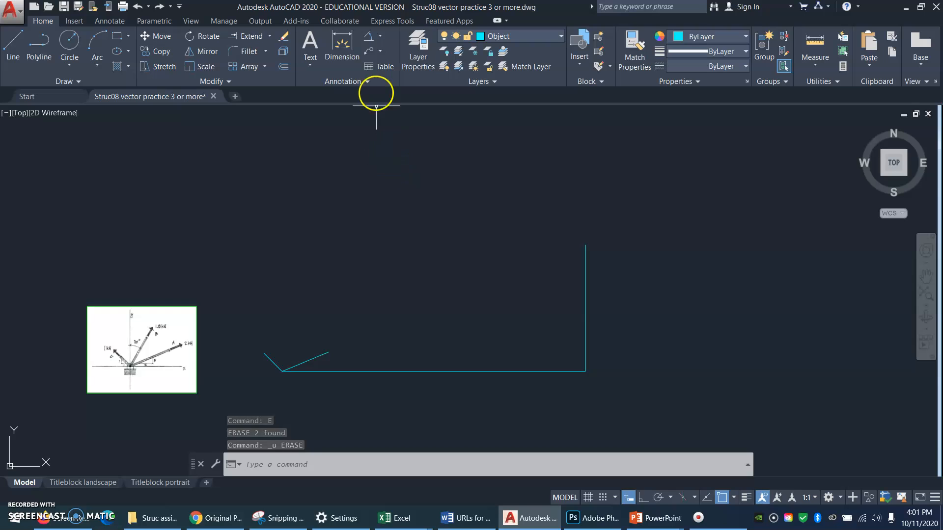
Dimension the angle between the 2-unit sloped line and the horizontal line, and undo the dimension
click(370, 36)
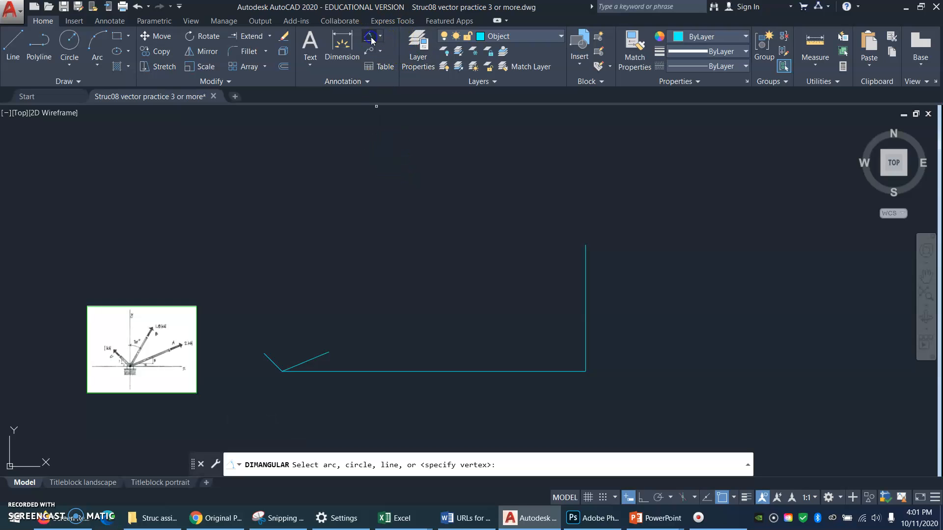
click(317, 359)
click(332, 371)
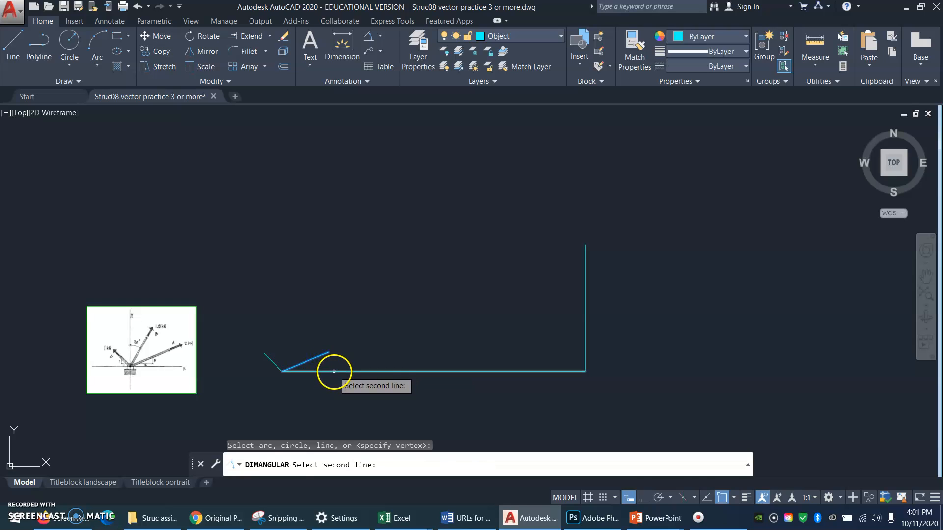
click(350, 368)
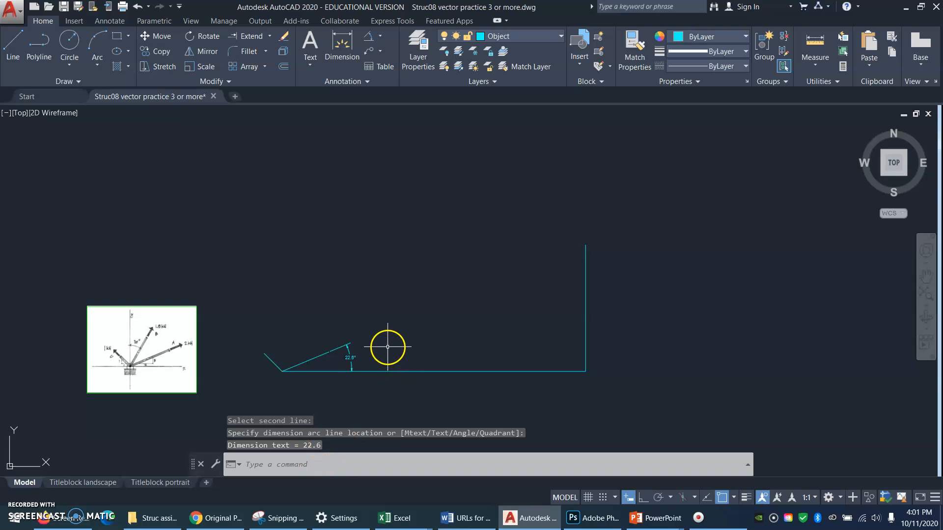
key(ctrl+z)
Erase the 12-unit horizontal and 5-unit vertical construction lines, keeping the two force lines
click(608, 324)
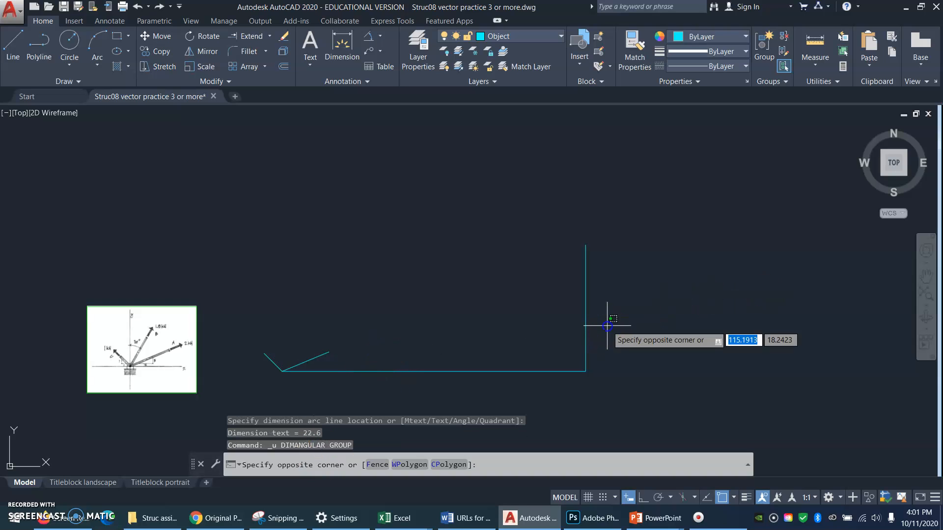
click(508, 392)
text(e)
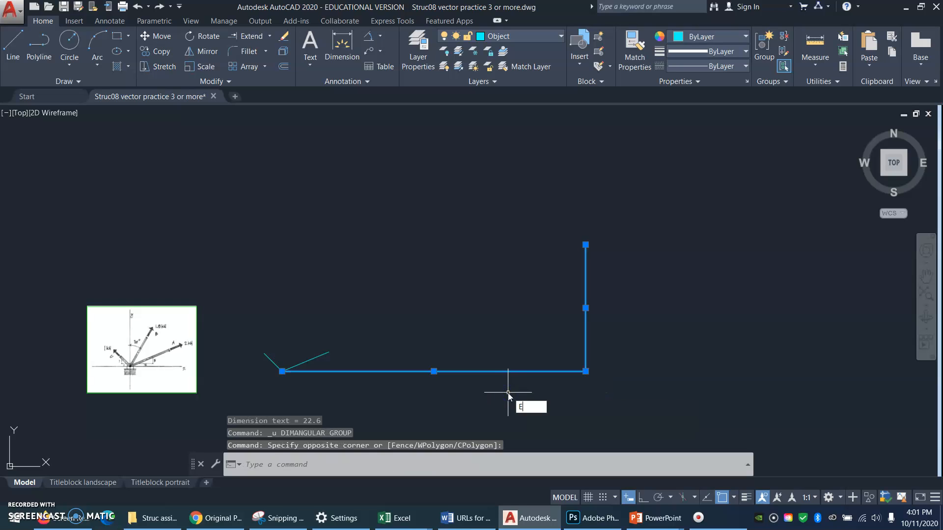
key(Return)
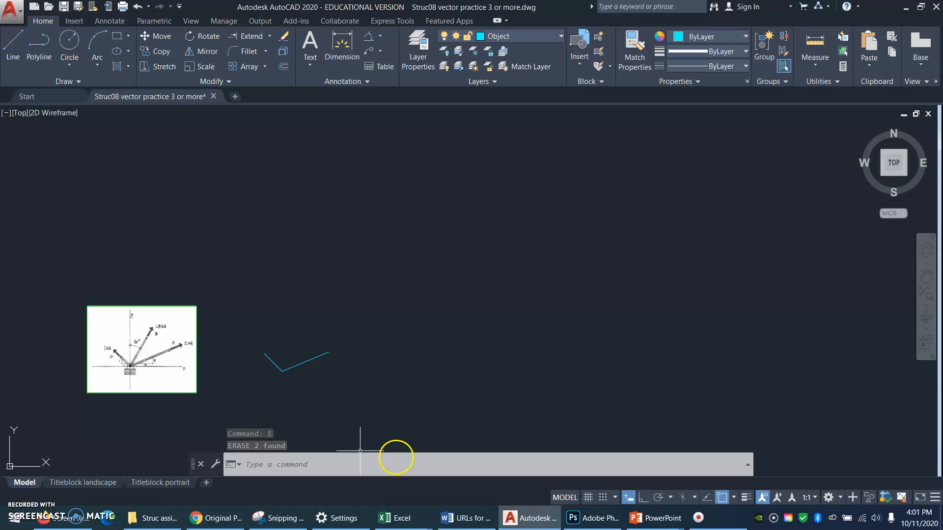
click(734, 497)
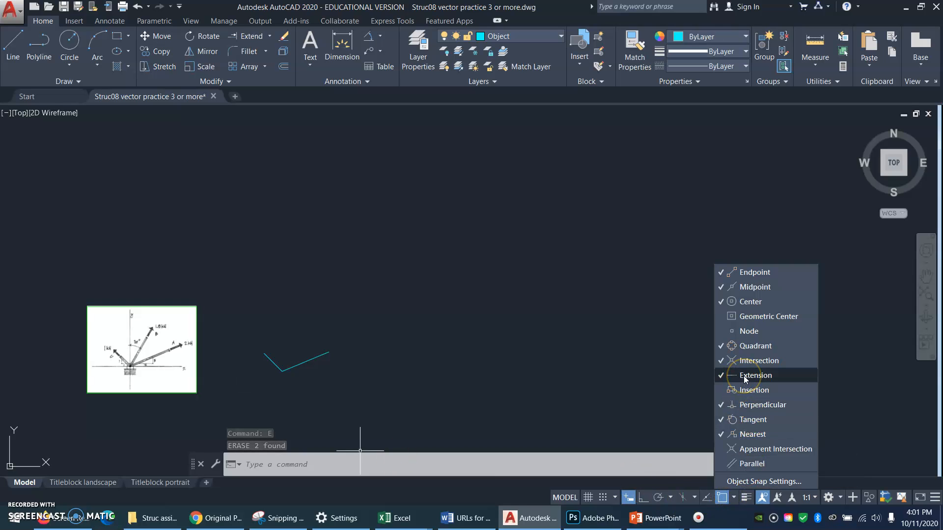
key(Escape)
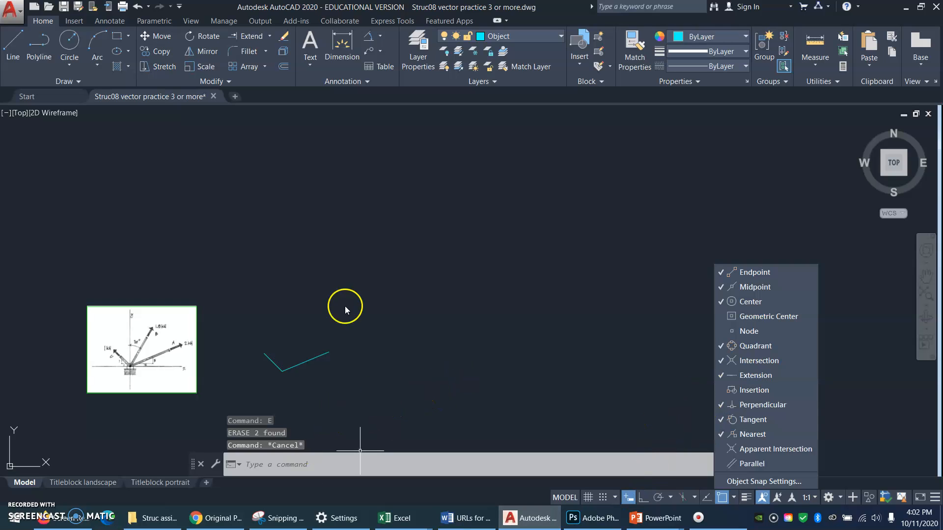
click(229, 82)
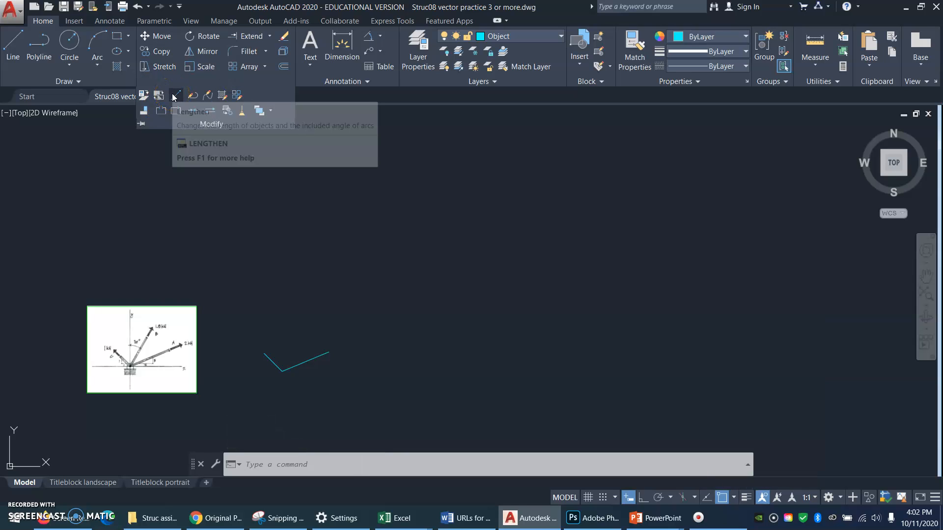
key(Escape)
key(Escape)
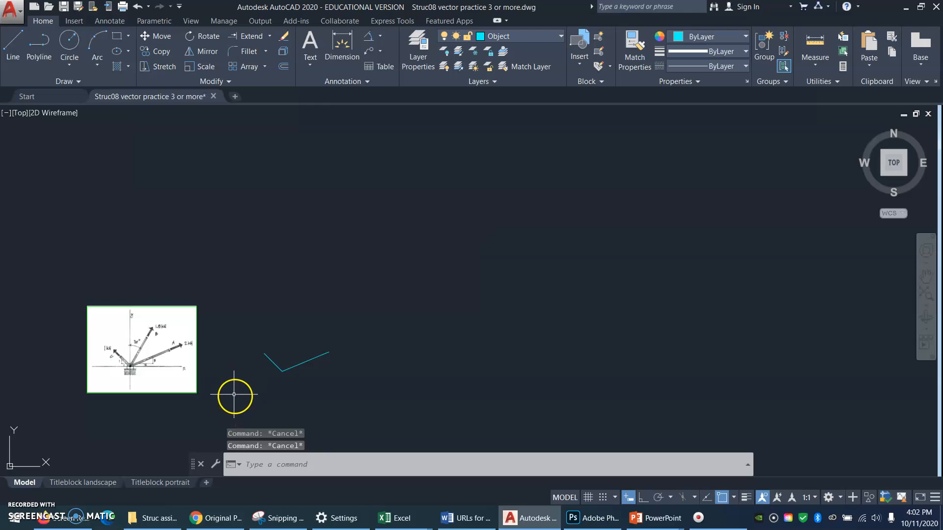
Check which polar tracking angle increment is set for drawing the remaining force
text(z)
key(Return)
click(78, 409)
click(414, 240)
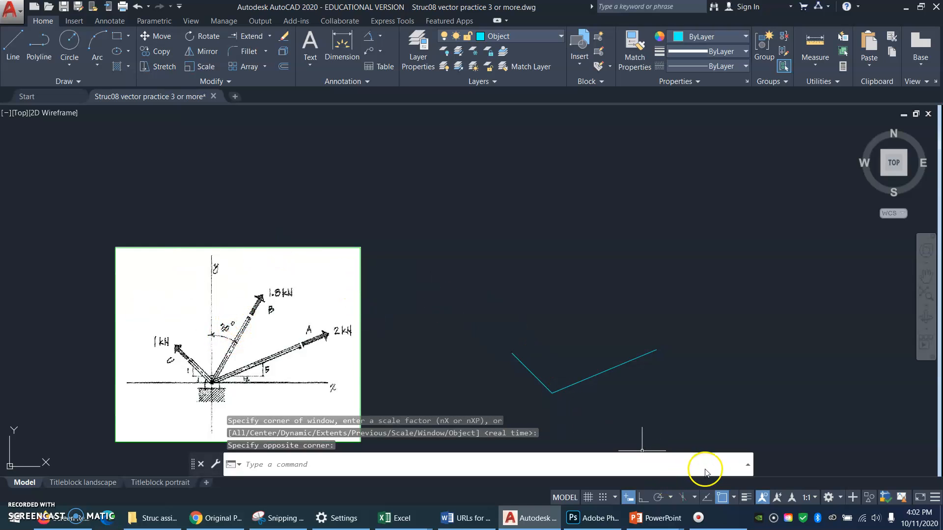
click(669, 497)
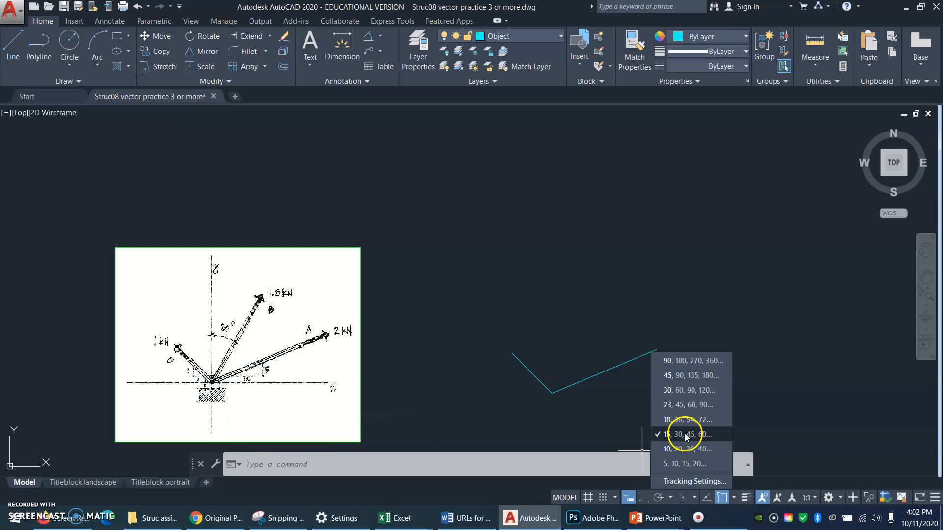
click(726, 286)
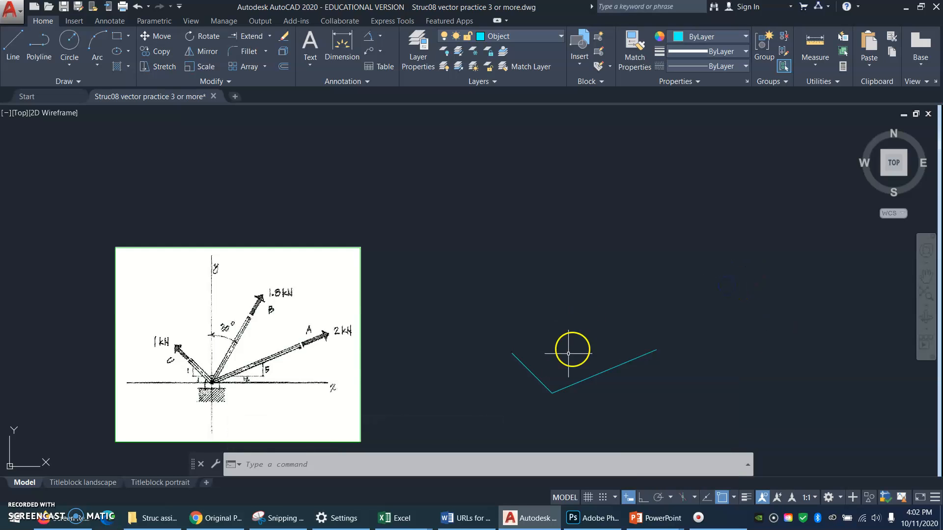
With polar tracking on, draw a 1.8-unit line at 60° from the shared start point of the two force lines
text(l)
key(Return)
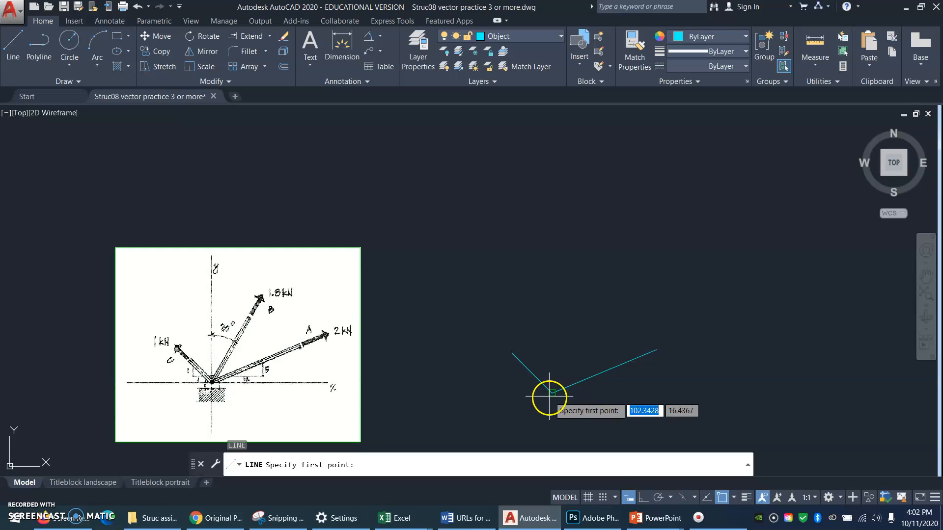
click(552, 392)
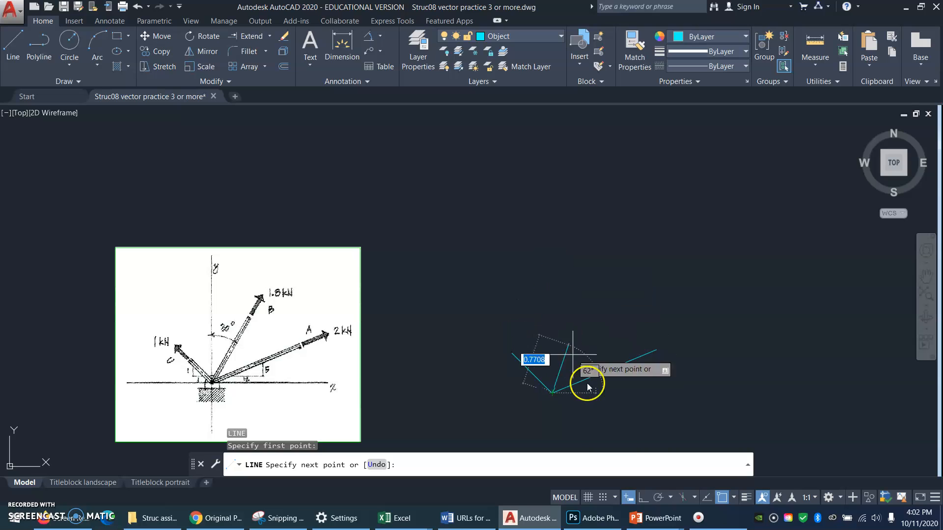
click(659, 499)
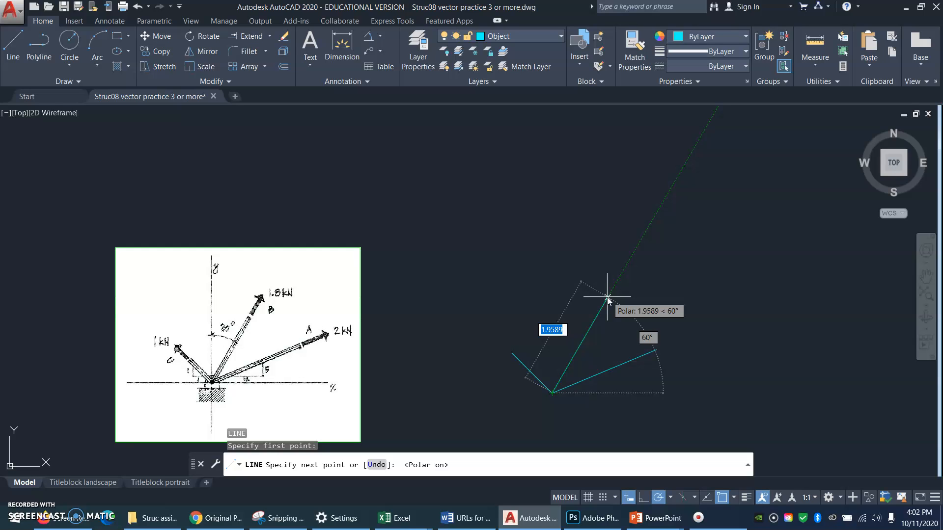
text(1.8)
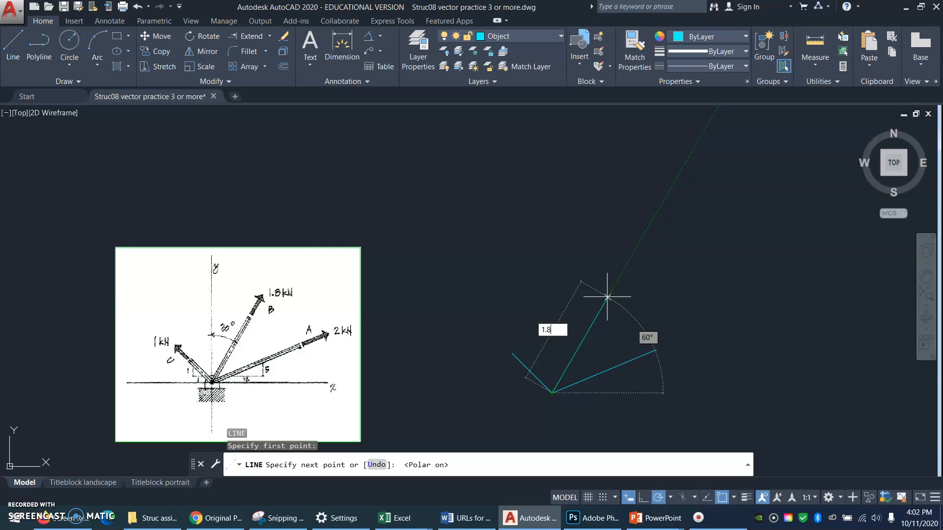
key(Tab)
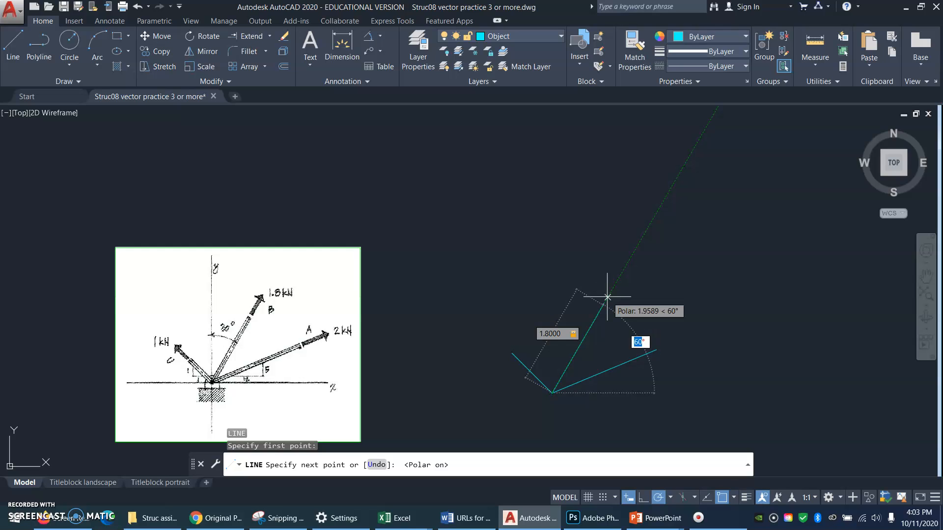
key(Return)
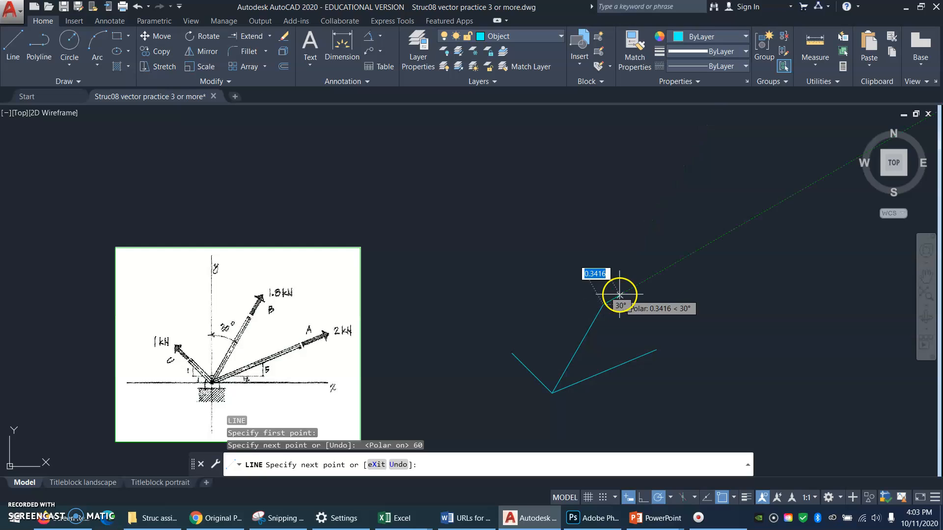
key(Return)
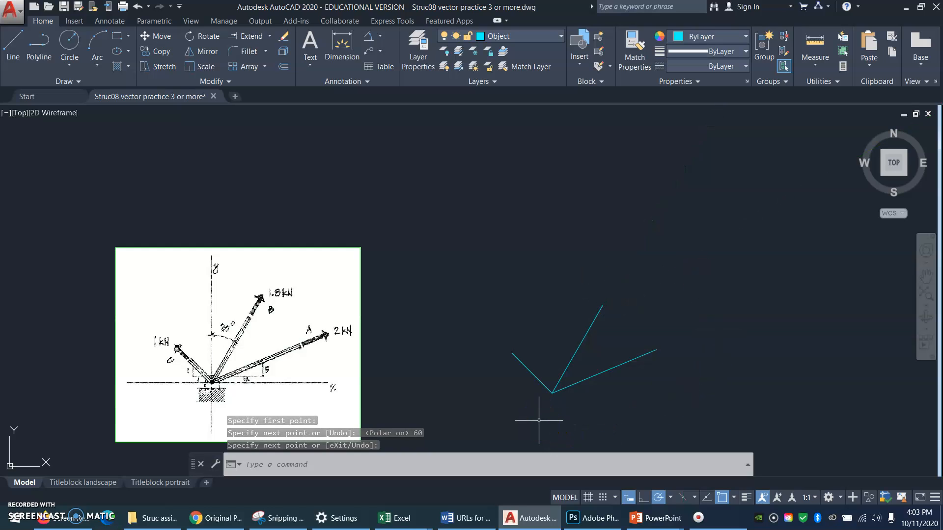
Zoom in on the three force lines
text(z)
key(Return)
click(485, 405)
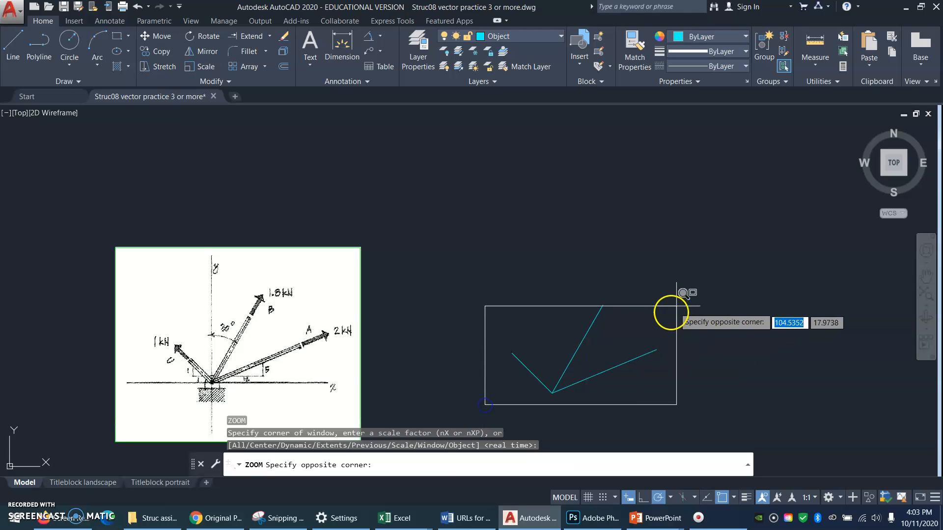
click(684, 279)
click(313, 302)
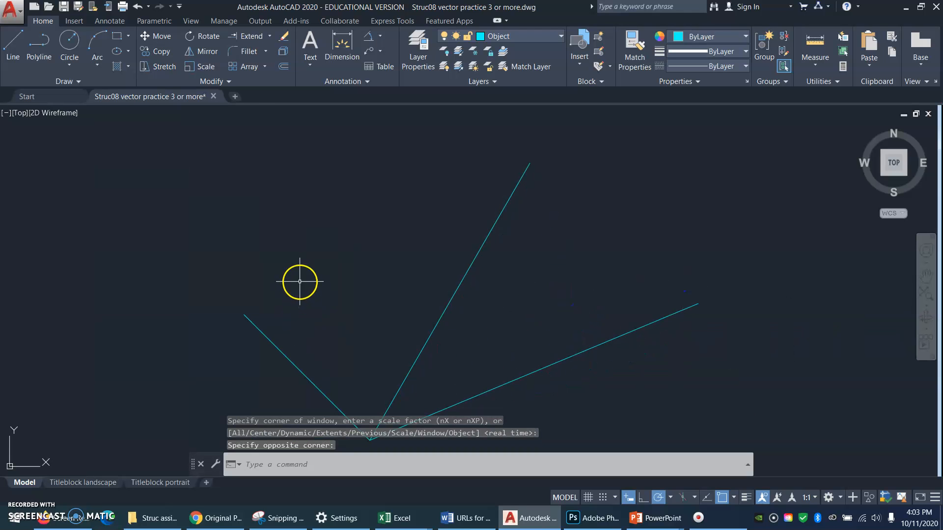
Draw a small closed triangular polyline arrowhead at the free end of the 1 kN force line
text(PL)
key(Return)
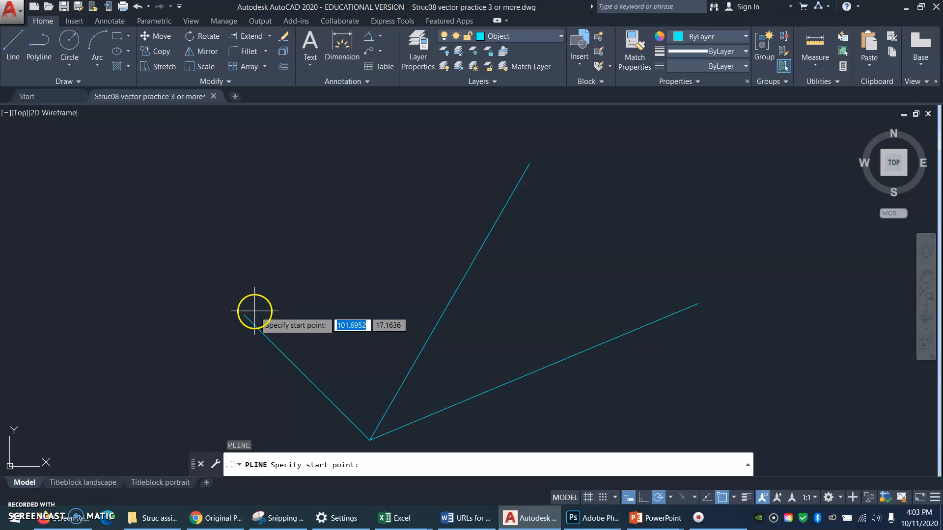
click(244, 315)
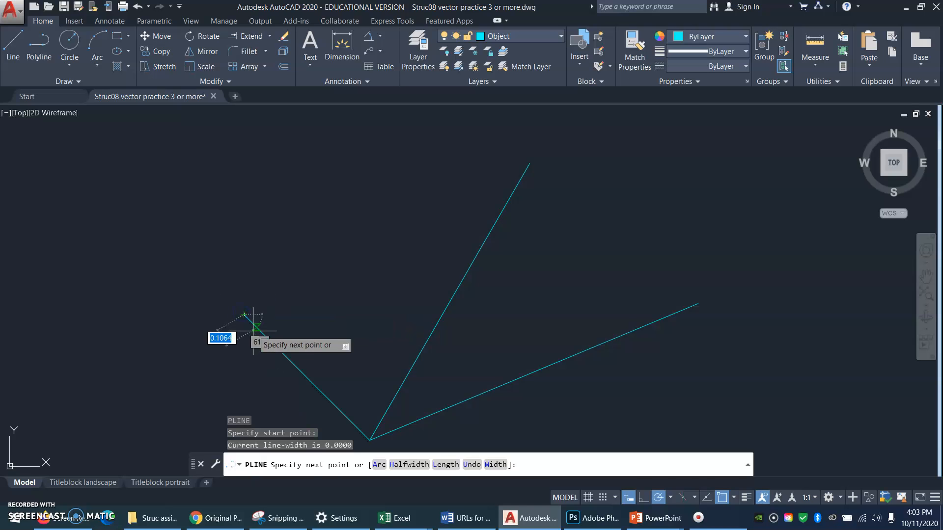
key(F3)
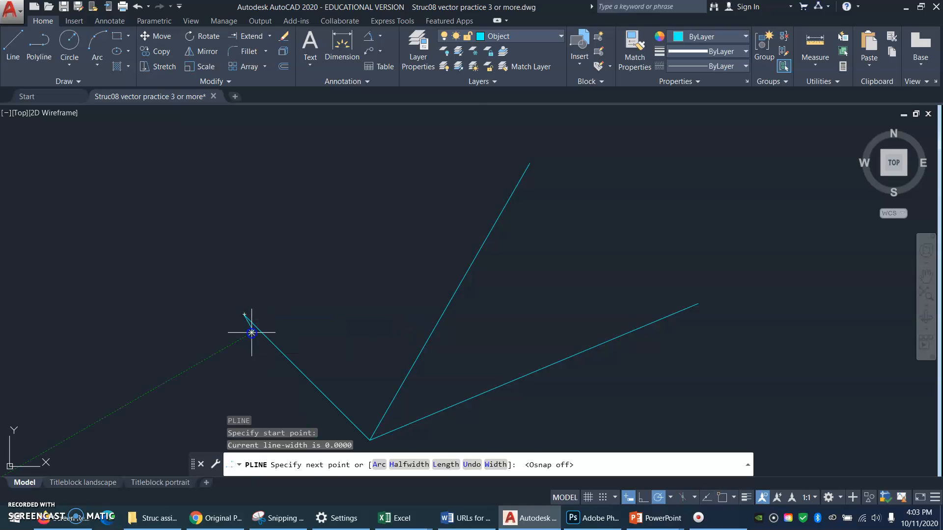
click(267, 318)
key(F3)
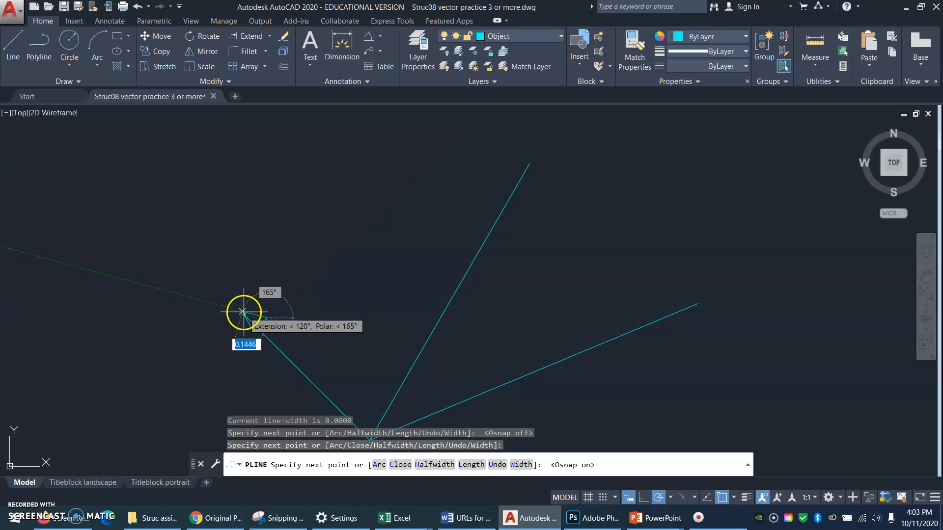
click(244, 315)
key(Return)
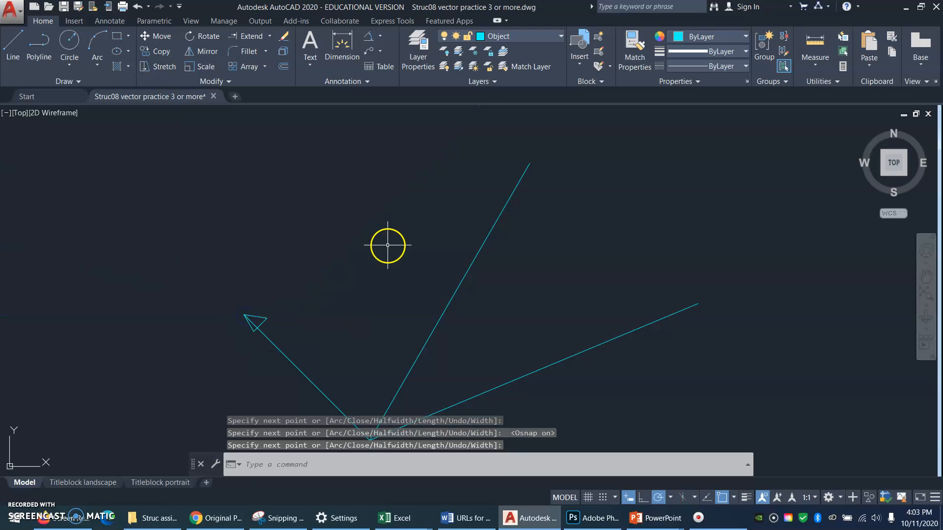
key(Return)
click(530, 163)
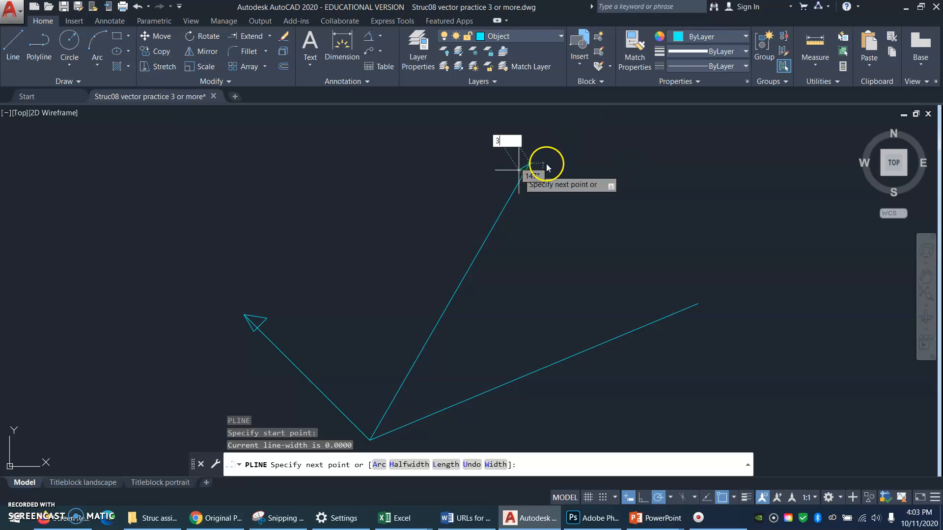
key(Escape)
key(Escape)
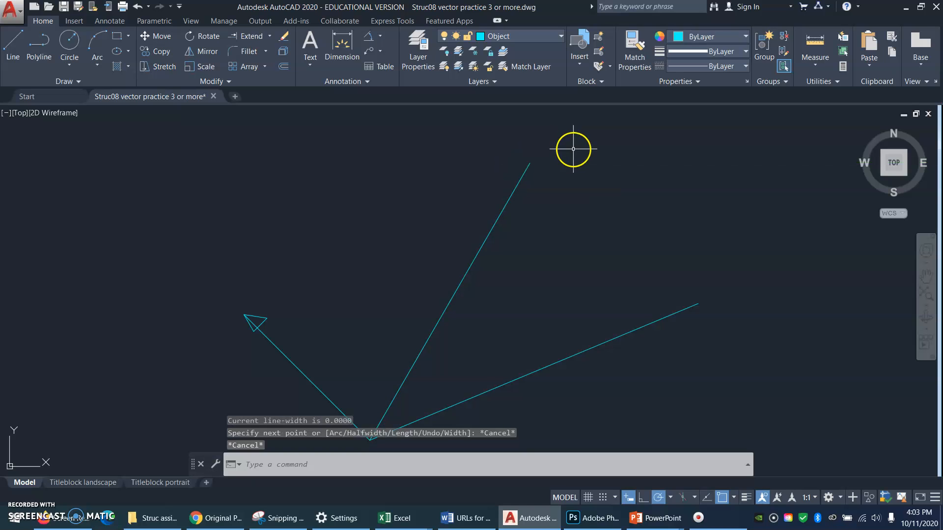
Draw a small closed triangular polyline arrowhead at the free end of the 1.8 kN force line
text(l)
key(Return)
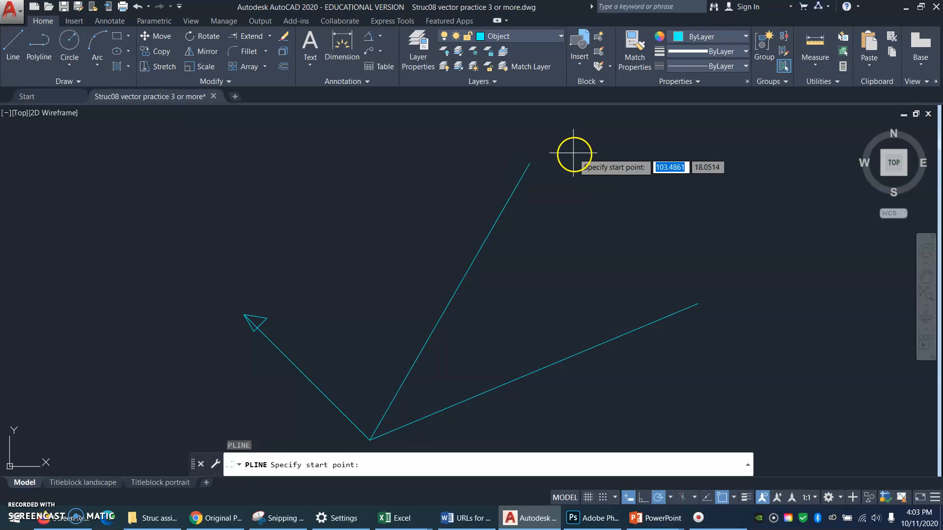
click(530, 163)
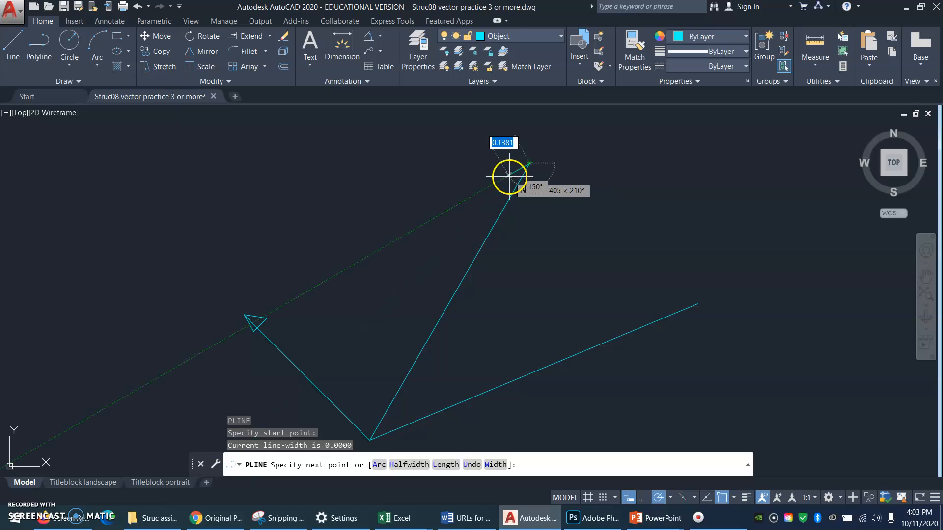
click(514, 172)
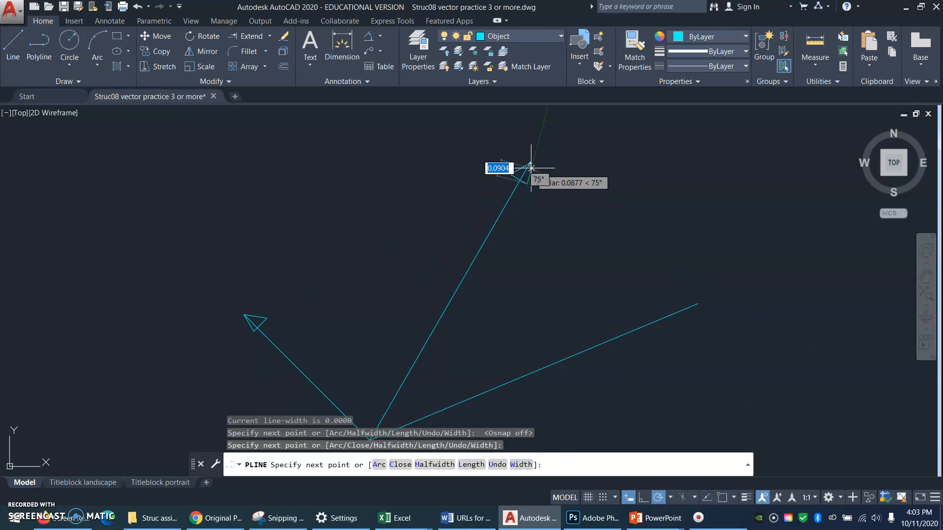
key(F3)
click(530, 163)
key(Return)
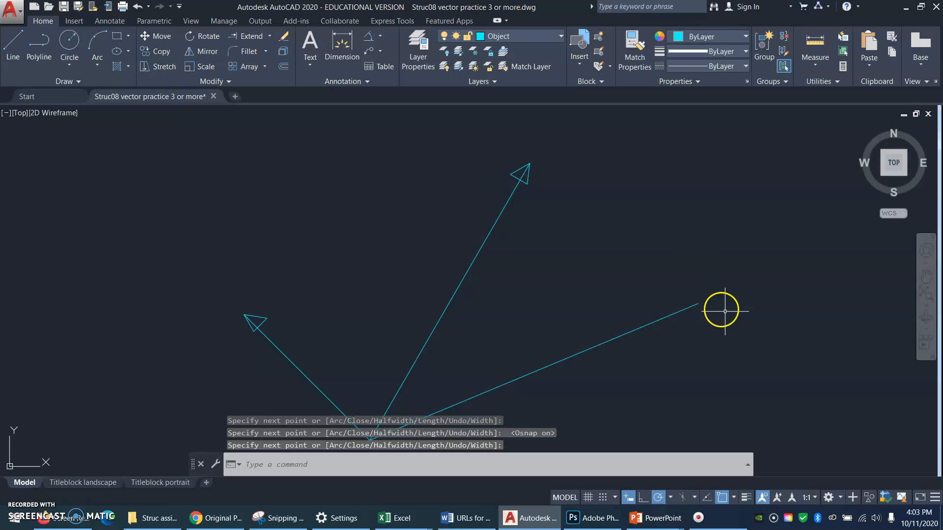
Draw a matching closed triangular polyline arrowhead at the free end of the 2 kN force line
key(Return)
click(698, 303)
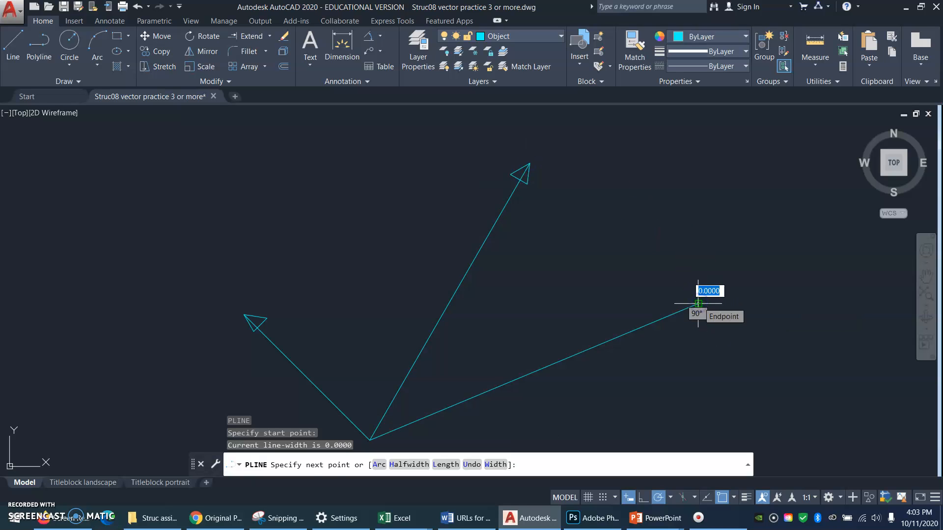
key(F3)
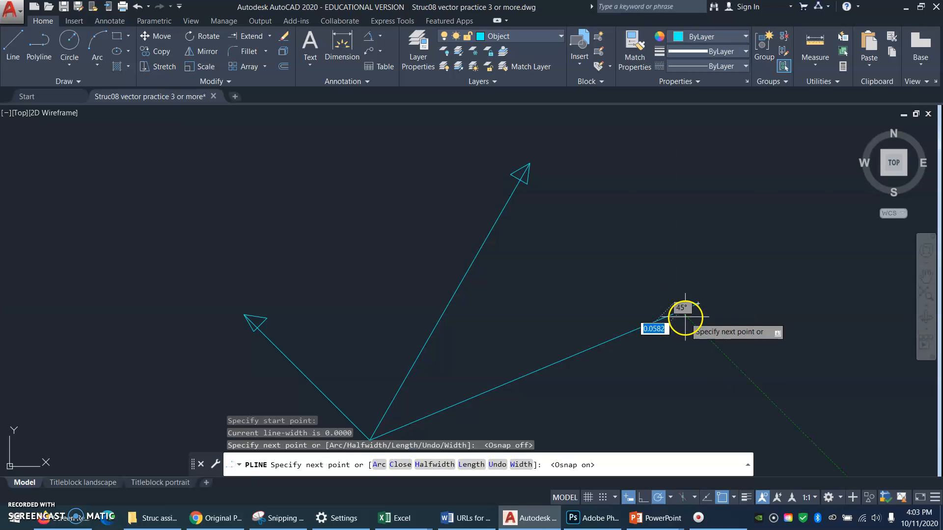
key(F3)
key(F3)
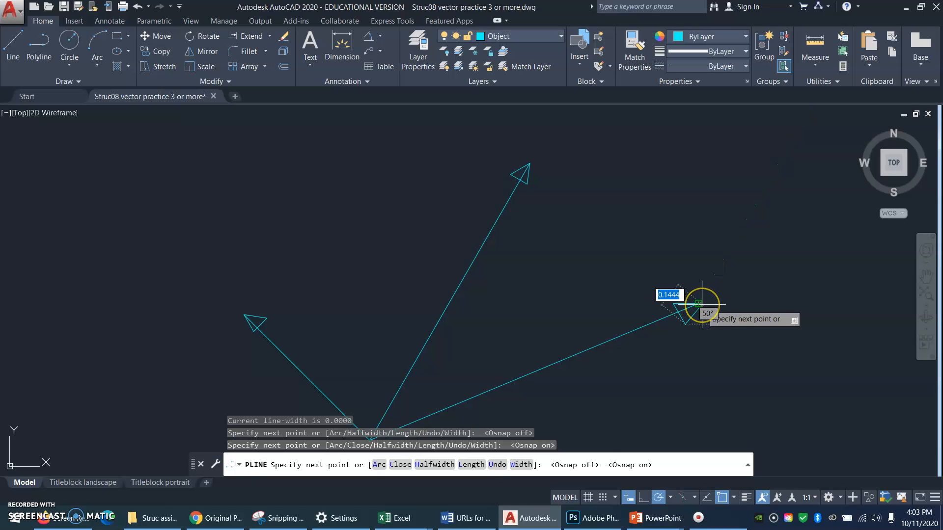
key(F3)
key(Return)
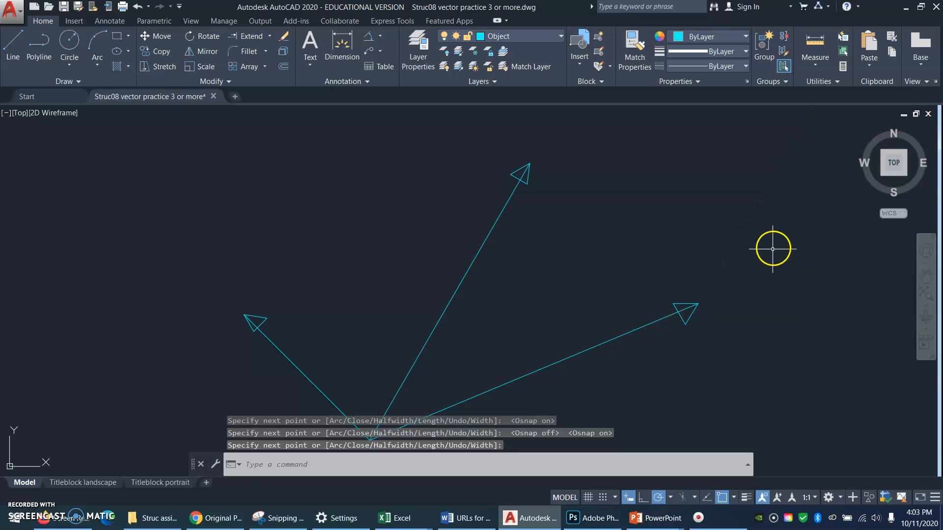
Copy all three force vectors with their arrowheads horizontally about 6.8 units into empty space, using their shared start point as base
text(z)
key(Return)
text(p)
key(Return)
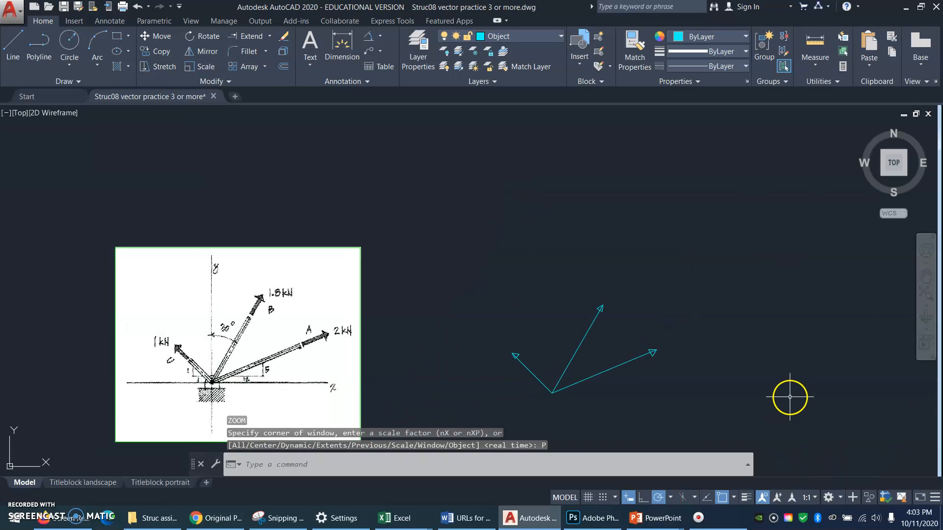
text(p)
key(Return)
mouse_move(810, 372)
mouse_down()
mouse_move(486, 343)
mouse_move(427, 360)
mouse_up()
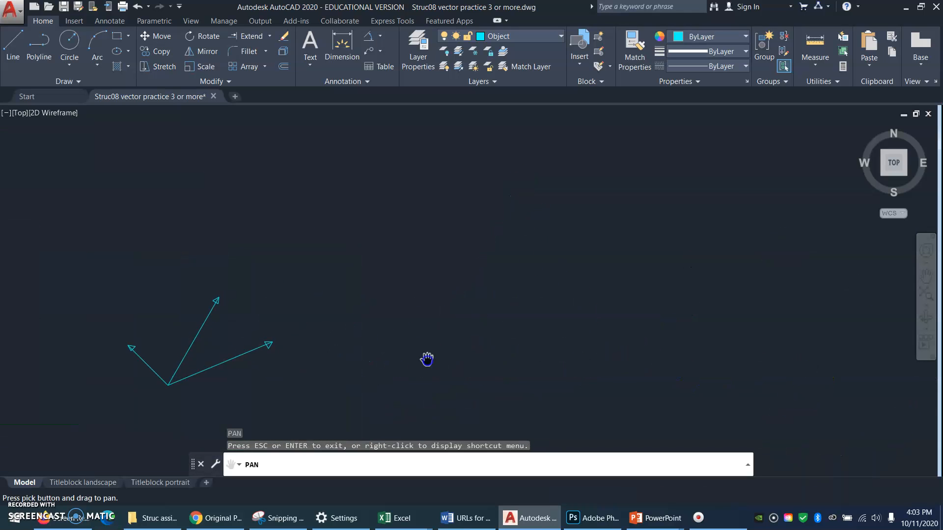
text(C)
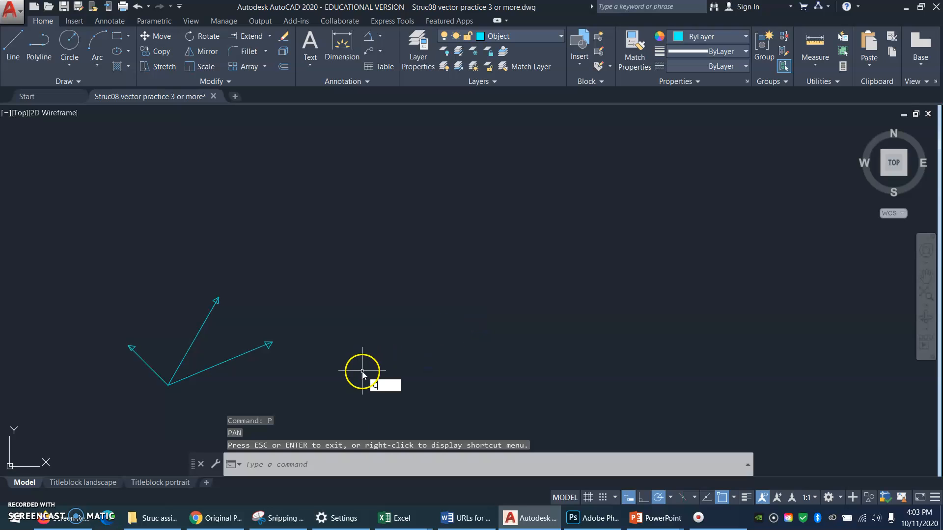
text(O)
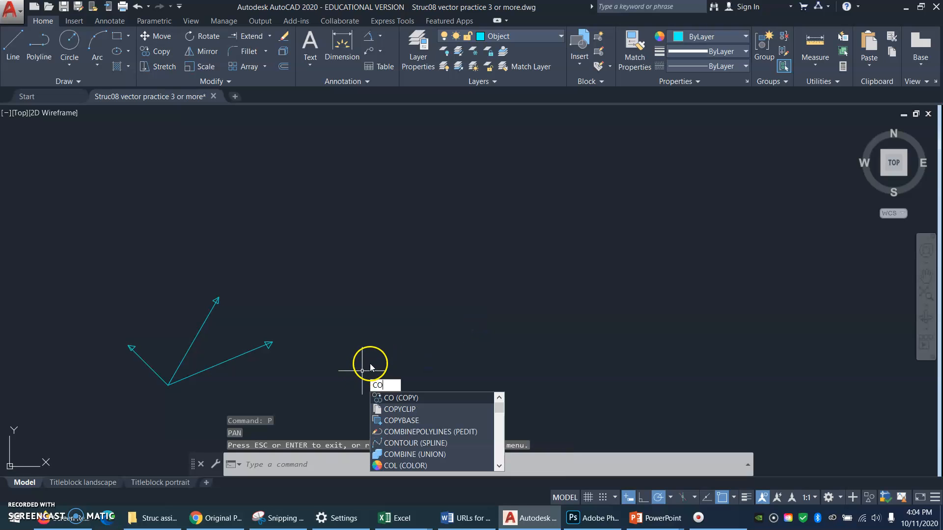
key(Return)
click(109, 401)
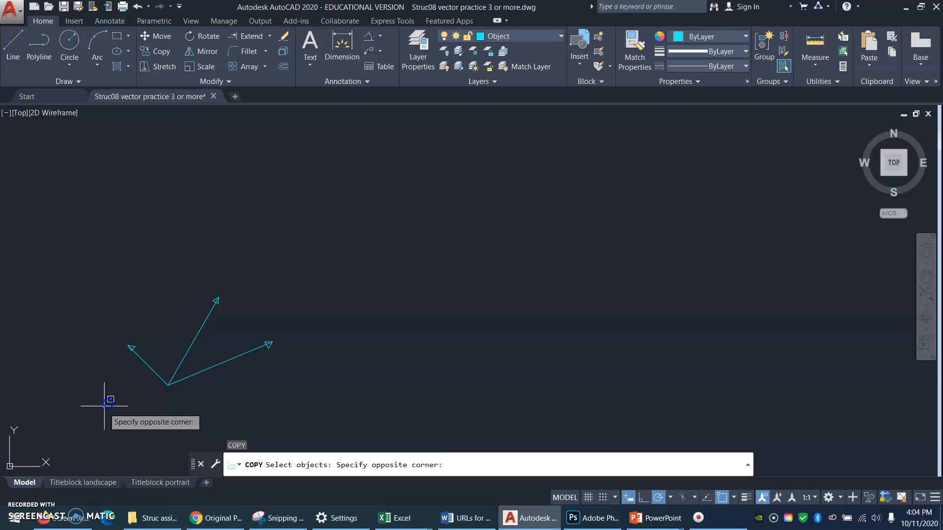
click(301, 264)
key(Return)
click(168, 385)
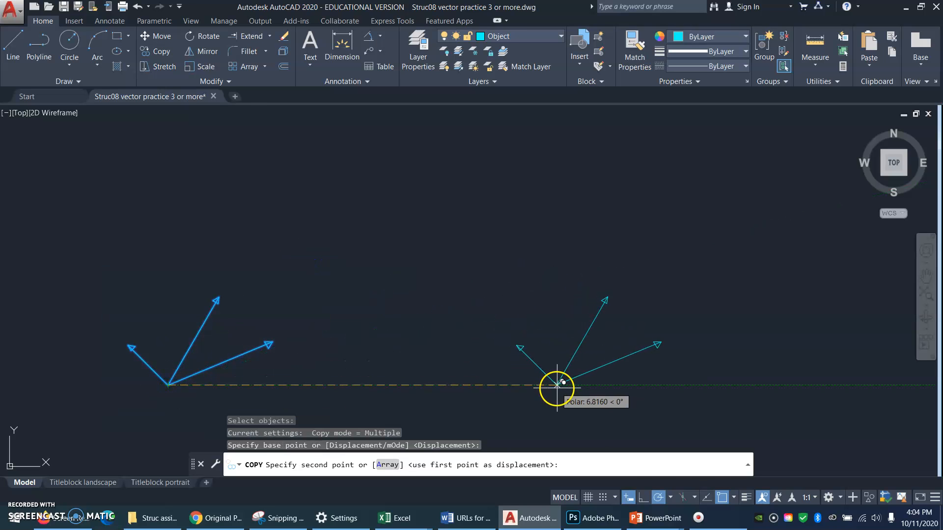
click(554, 385)
key(Return)
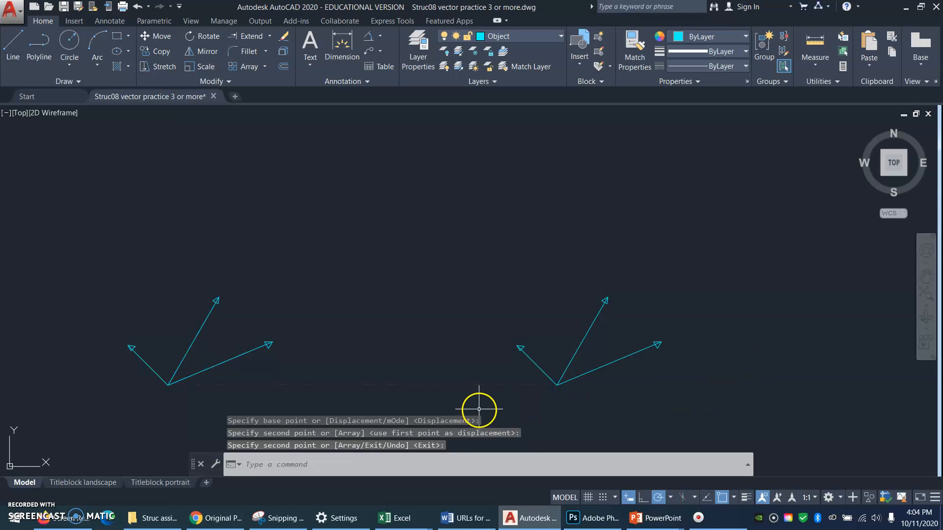
In the copied set, move the 1 kN vector so its tail sits on the tip of the 2 kN vector
text(z)
key(Return)
click(479, 410)
click(757, 253)
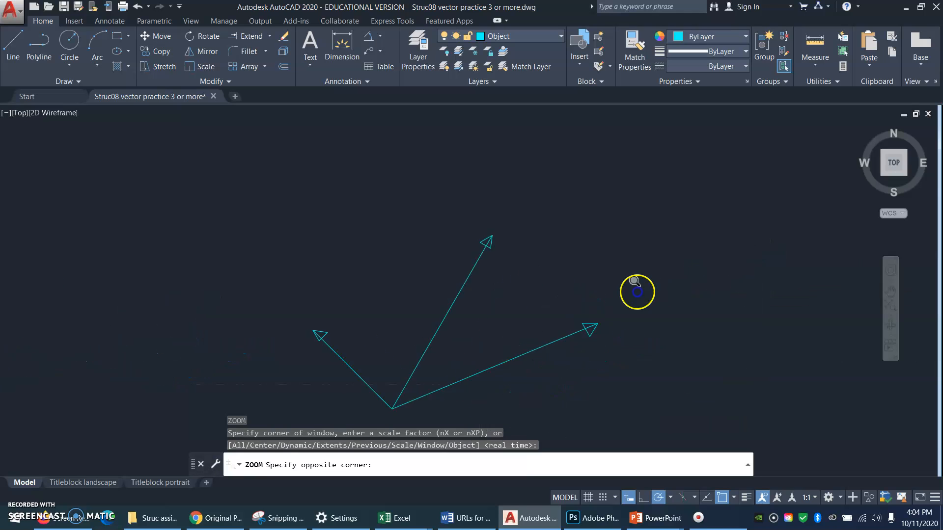
click(637, 292)
click(263, 295)
click(204, 362)
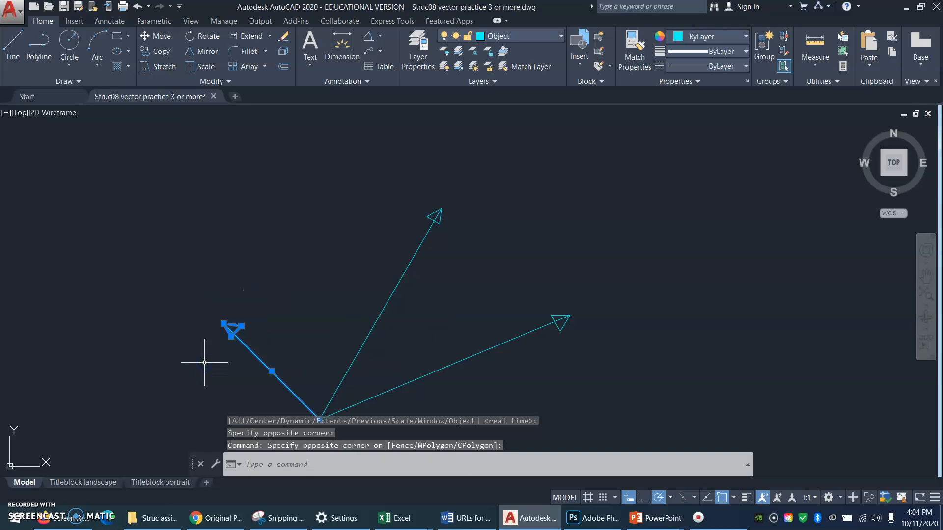
text(m)
key(Return)
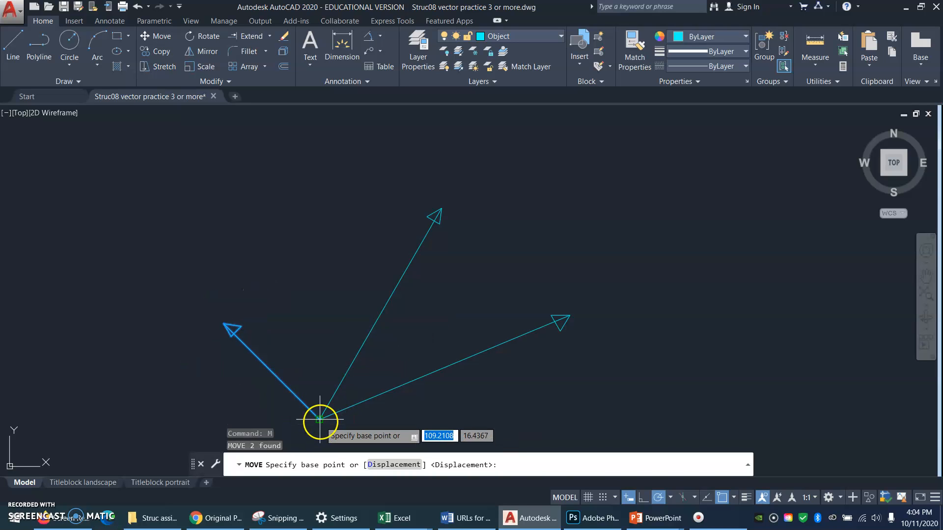
click(321, 420)
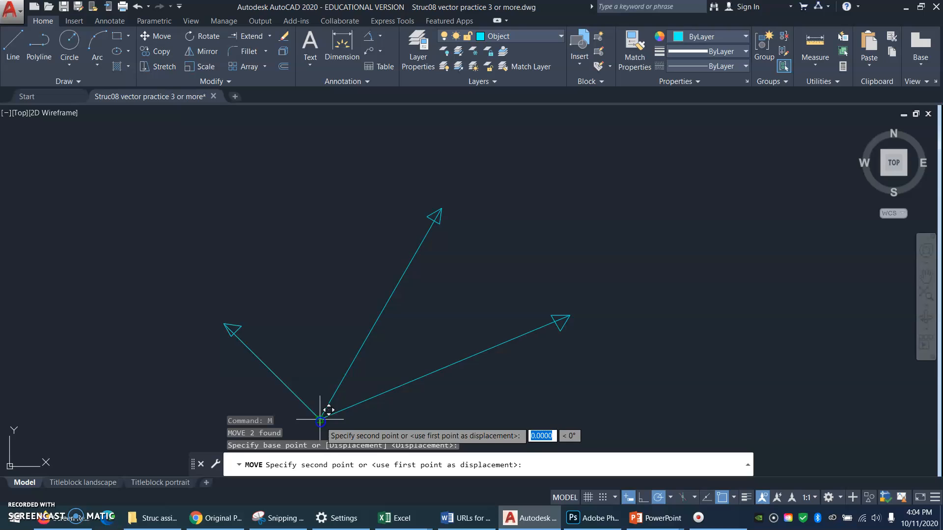
click(569, 315)
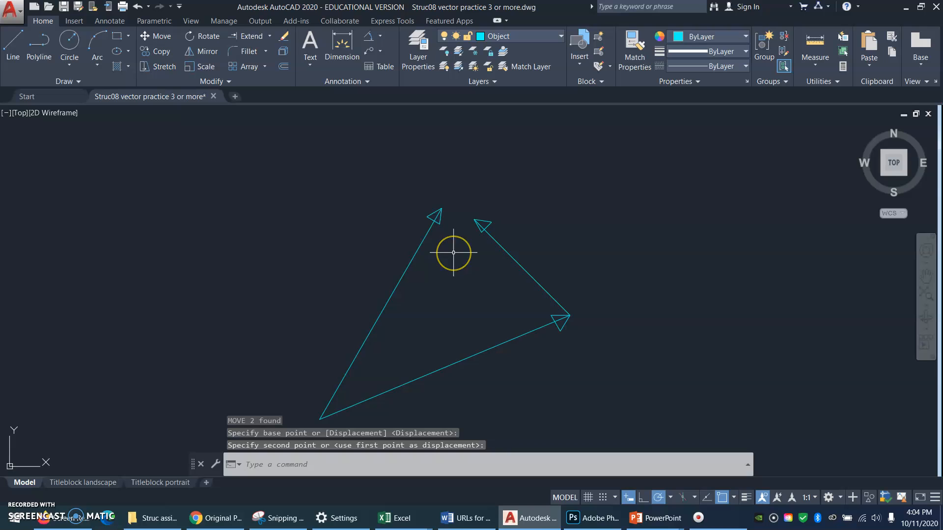
Move the copied 1.8 kN vector with its arrowhead so its tail sits on the tip of the 1 kN vector
text(m)
key(space)
click(459, 194)
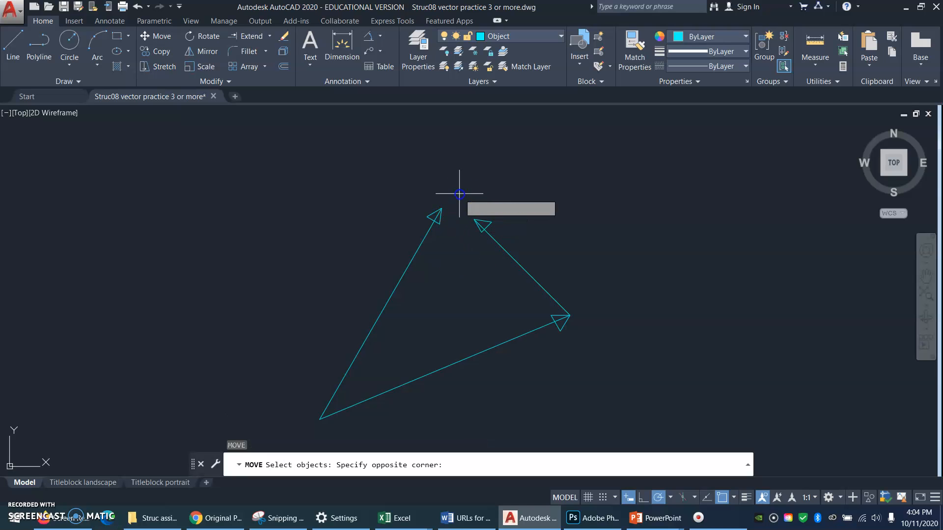
click(392, 275)
key(space)
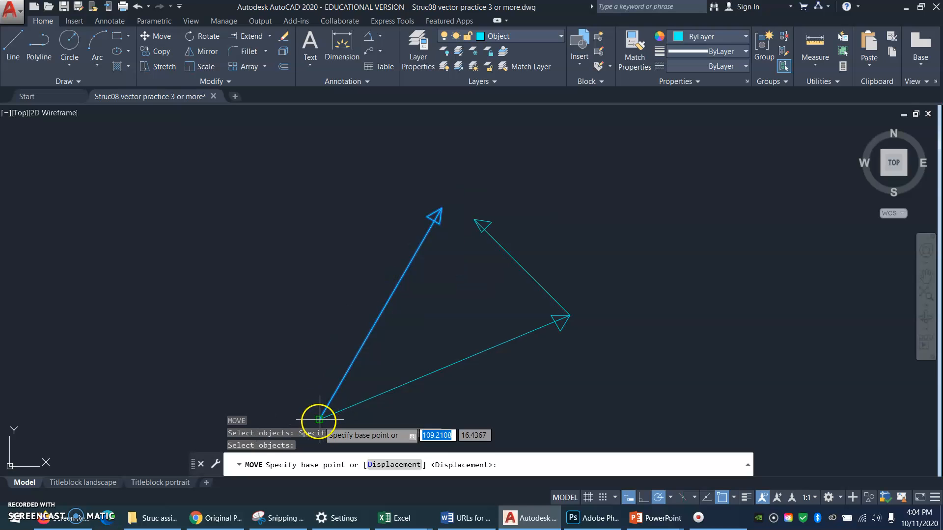
click(325, 402)
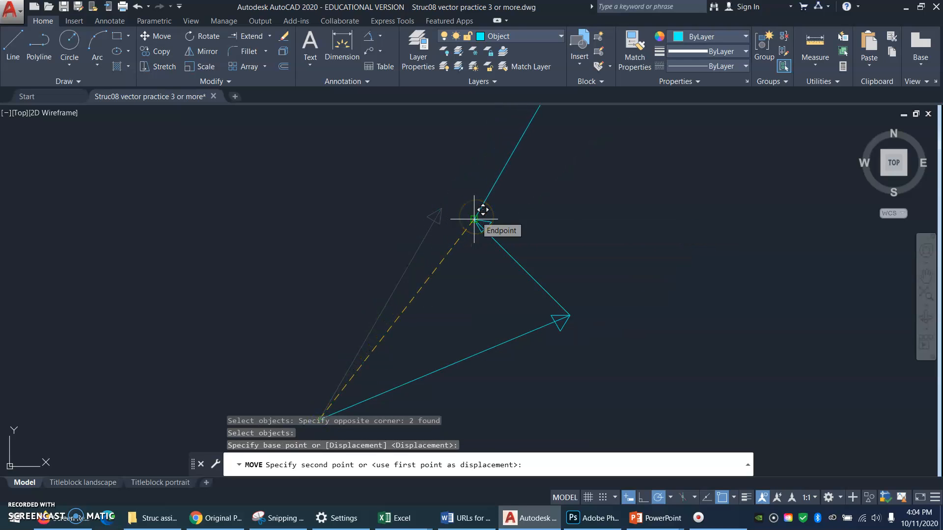
click(475, 216)
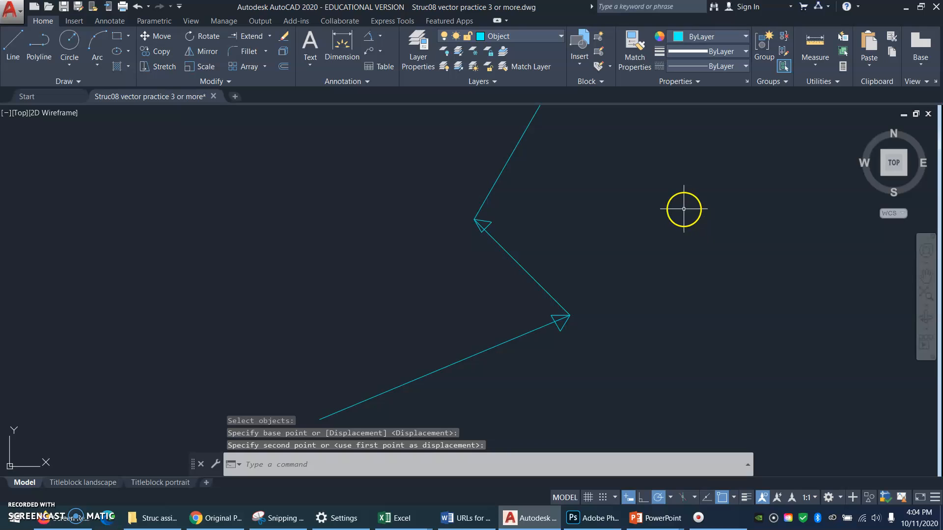
On the Resultant layer, draw a line from the tail of the chained 2 kN vector to the tip of the 1.8 kN vector
text(z)
key(Return)
click(669, 191)
key(Escape)
text(z)
key(Return)
key(Return)
drag(651, 168, 617, 373)
drag(617, 197, 613, 212)
key(Escape)
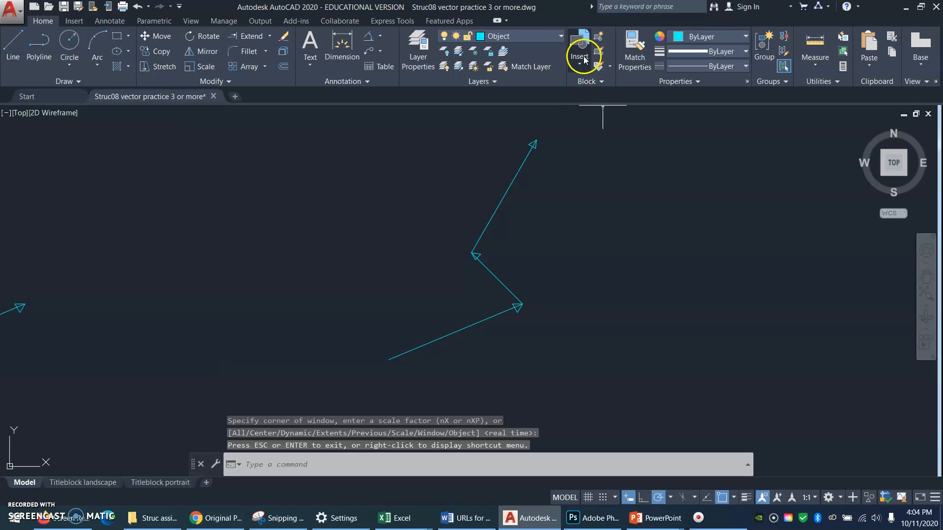
click(561, 36)
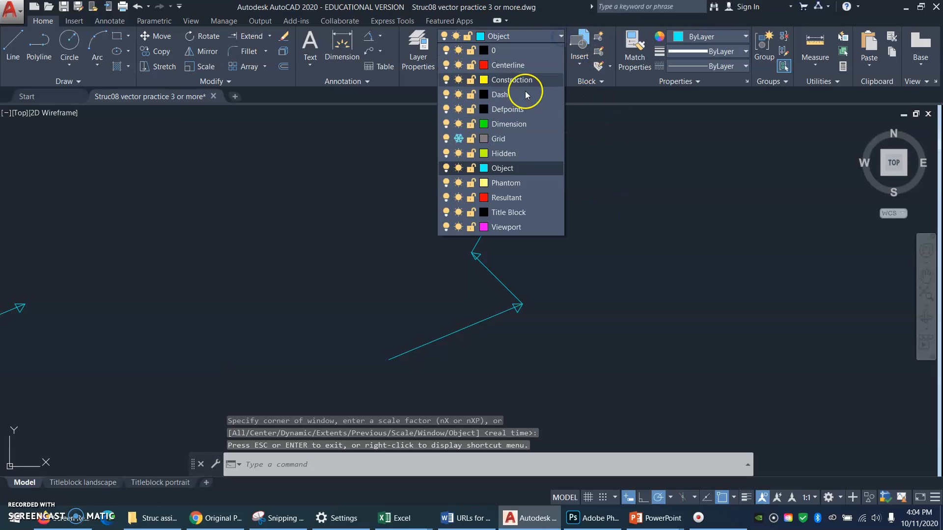
click(496, 198)
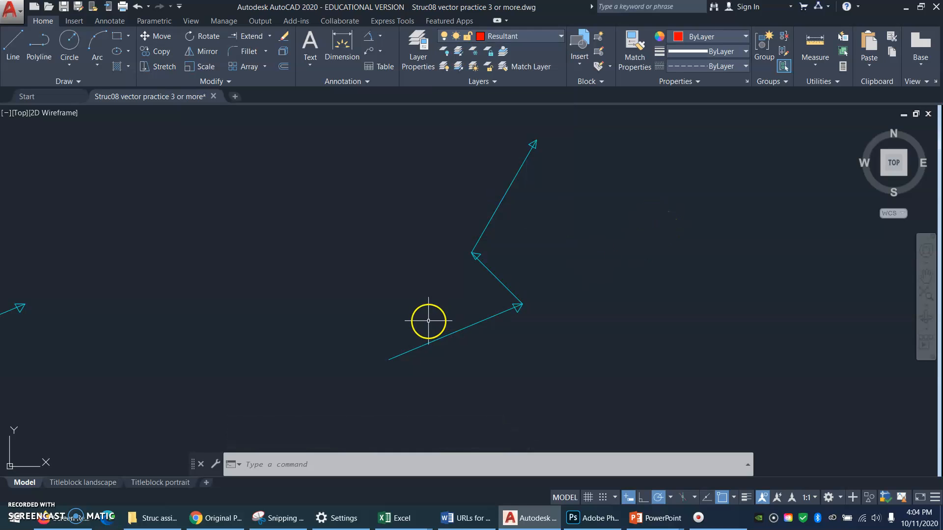
key(Return)
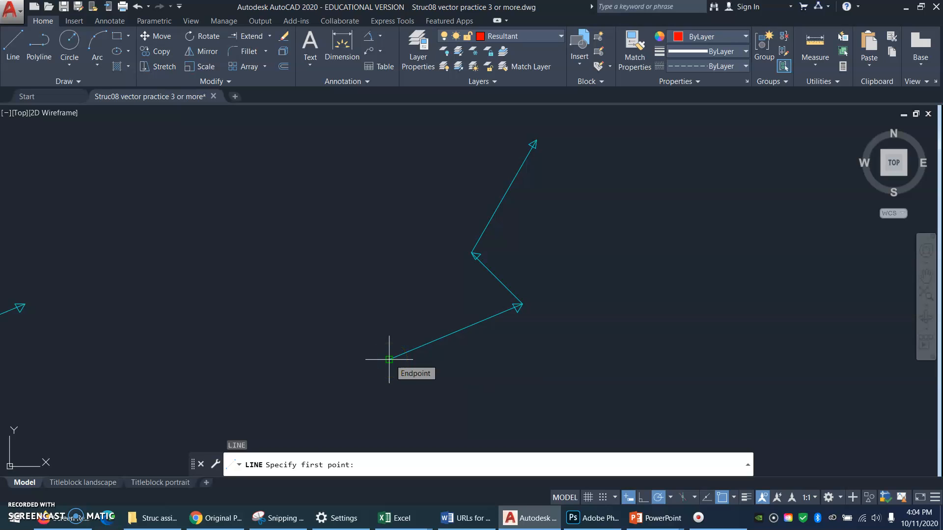
click(389, 360)
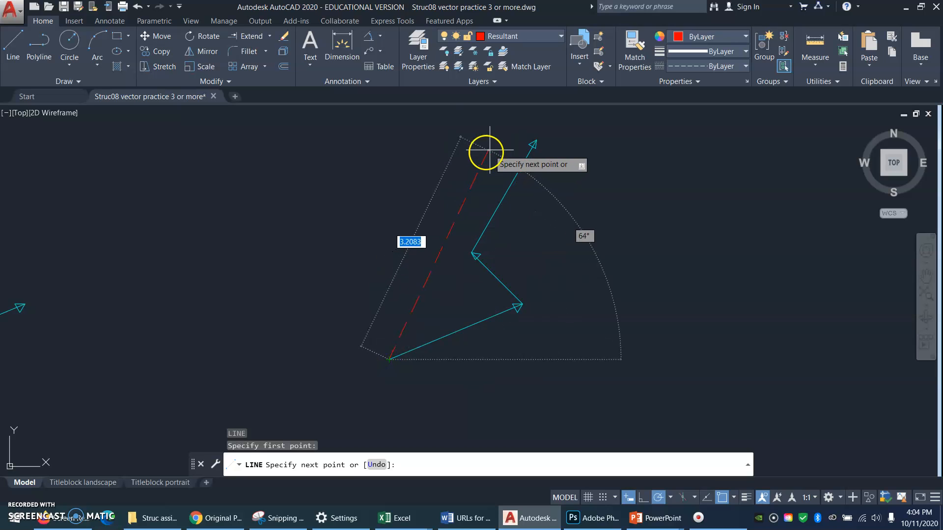
click(536, 139)
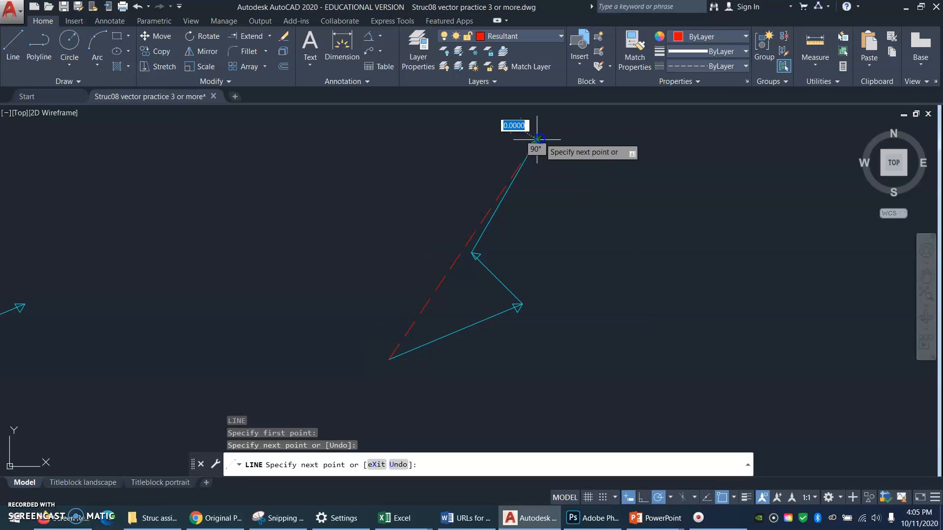
key(Return)
Draw a closed triangular polyline arrowhead at the upper end of the dashed resultant line
text(z)
key(Return)
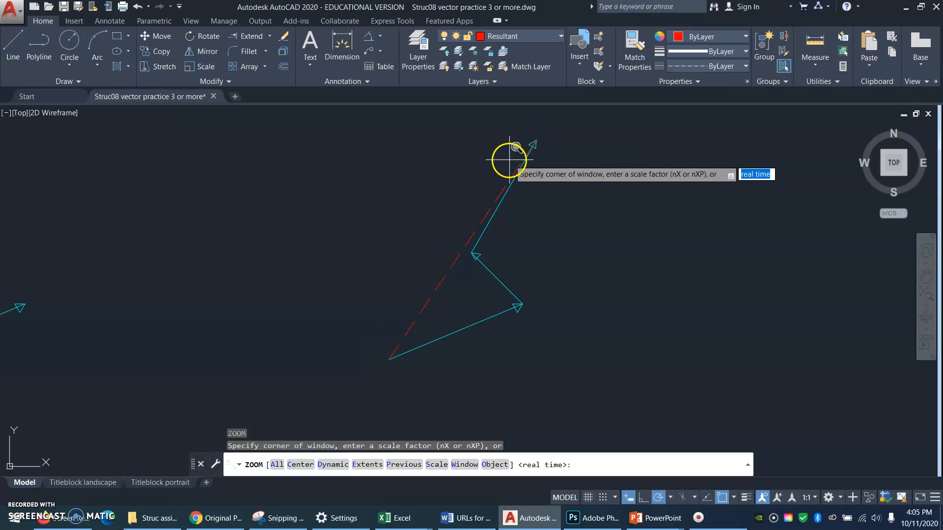
click(489, 175)
click(591, 113)
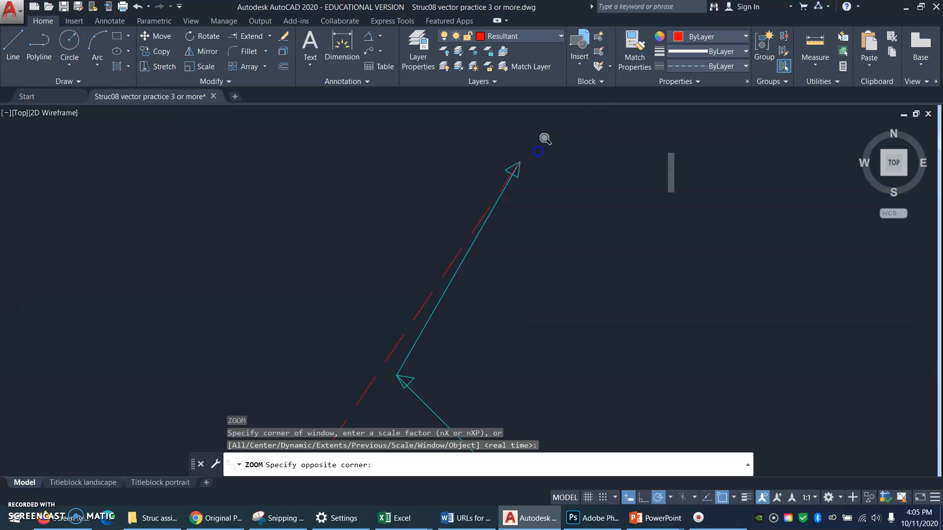
key(Return)
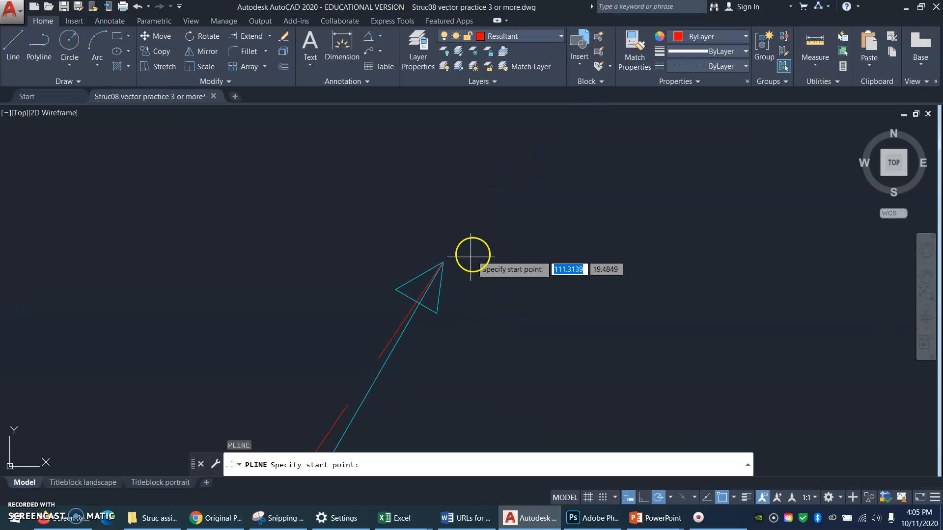
click(444, 264)
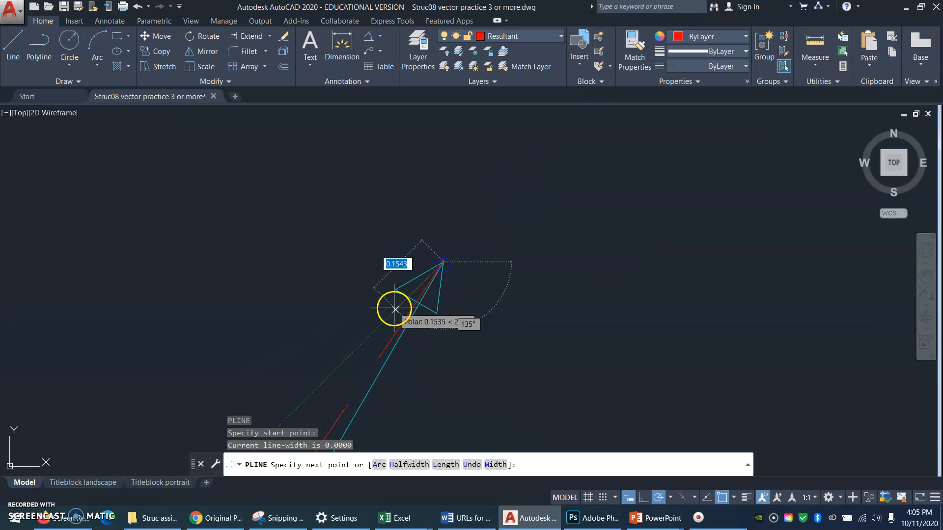
click(422, 329)
click(443, 264)
key(Return)
text(z)
key(Return)
text(p)
key(Return)
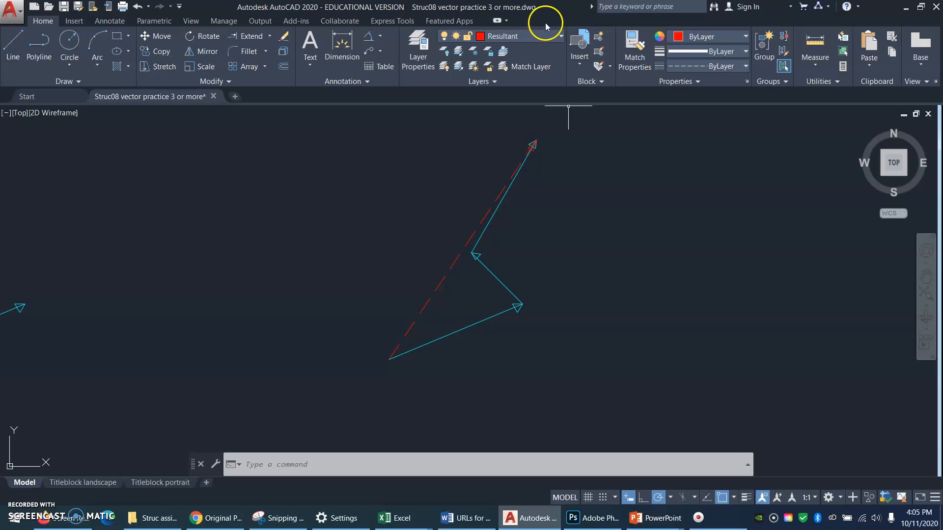
On the Dimension layer, draw a horizontal reference line rightward from the resultant's tail with Ortho on, and switch Ortho off
click(559, 38)
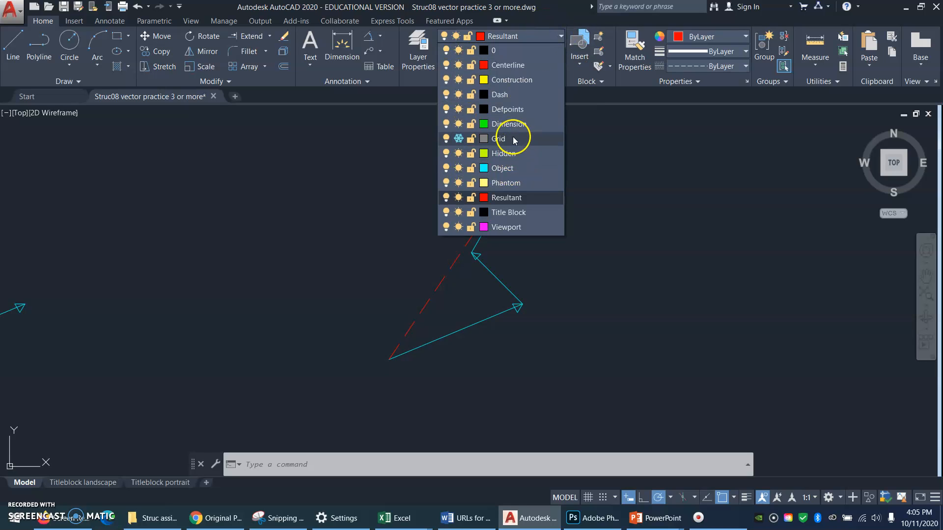
click(509, 125)
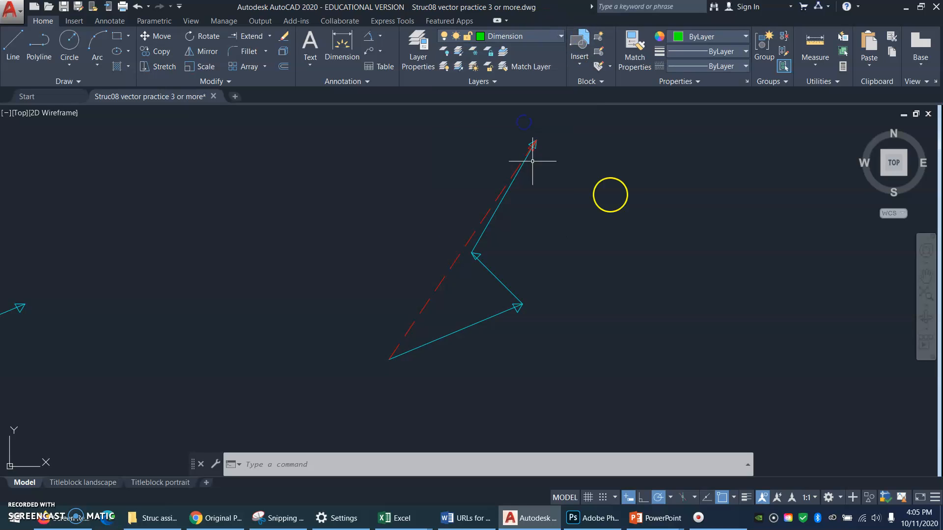
click(643, 498)
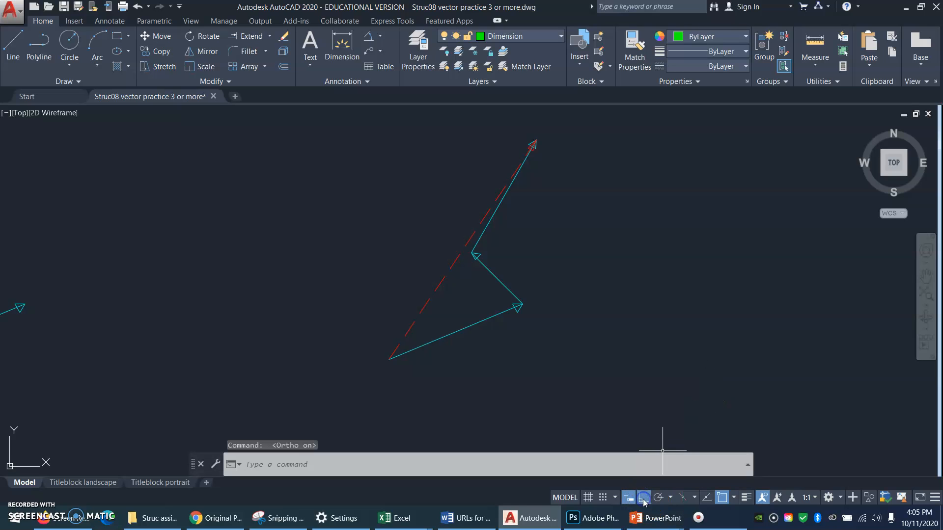
text(l)
key(Return)
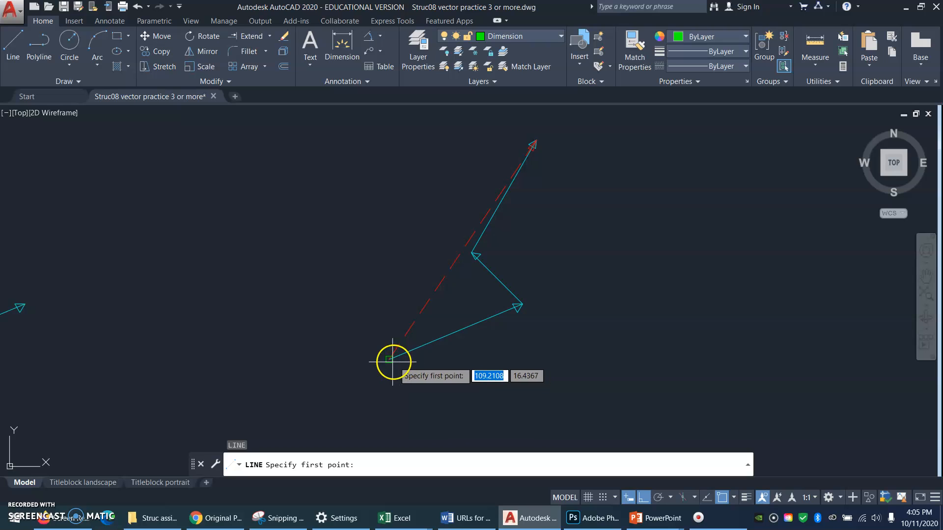
click(389, 360)
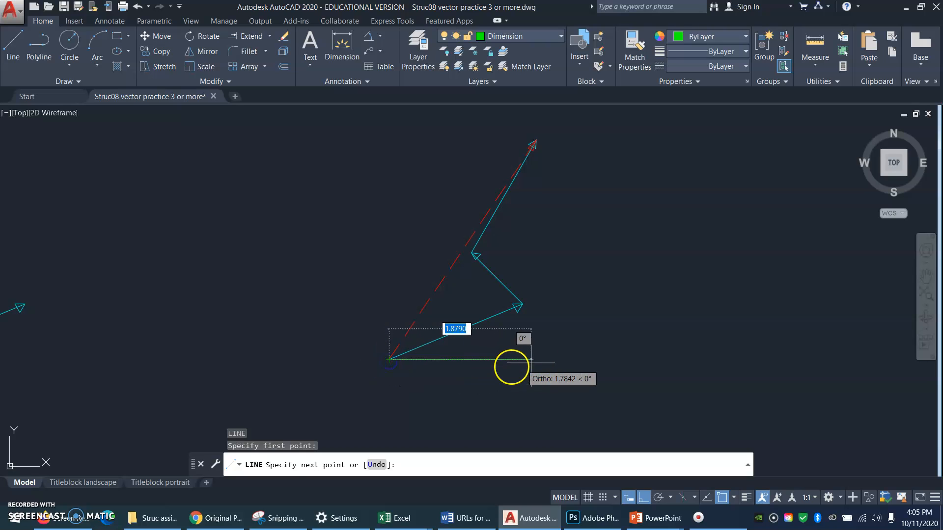
click(580, 360)
key(Return)
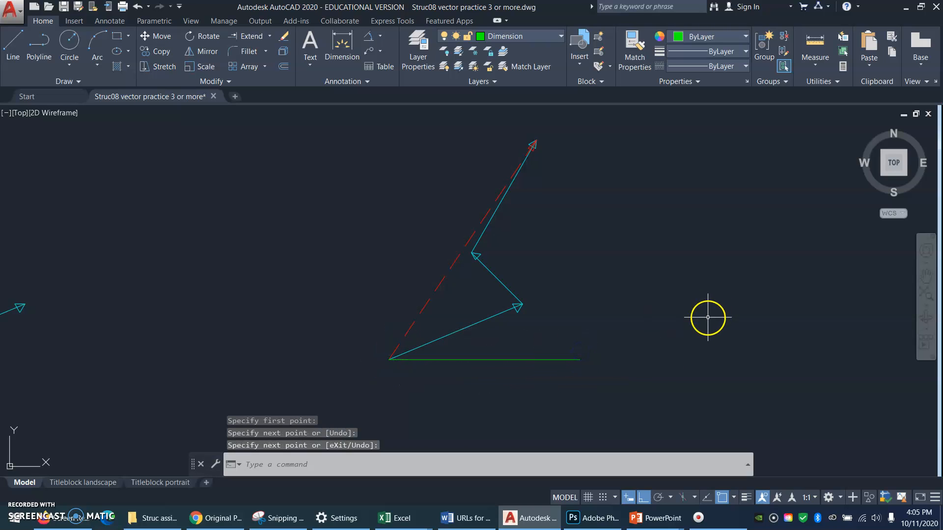
click(643, 498)
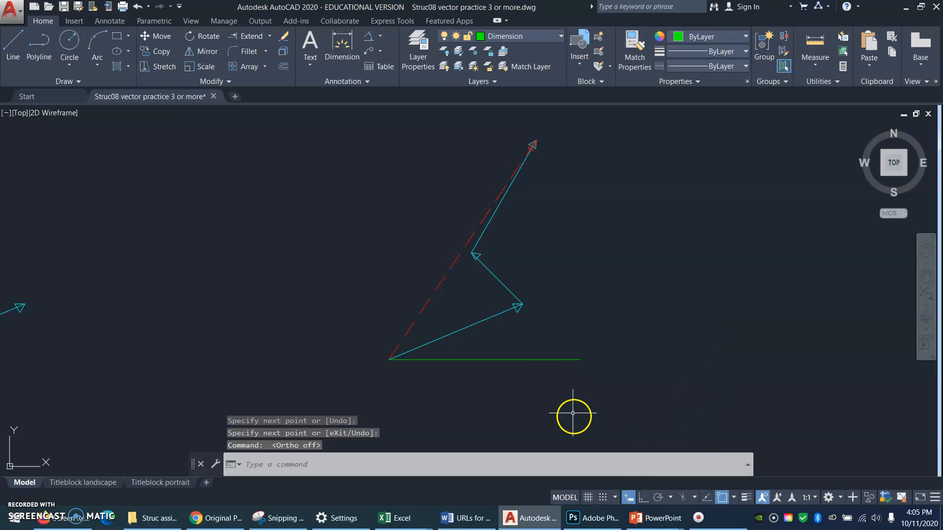
Add an angular dimension between the dashed resultant and the horizontal reference line, placing its arc between them
click(370, 39)
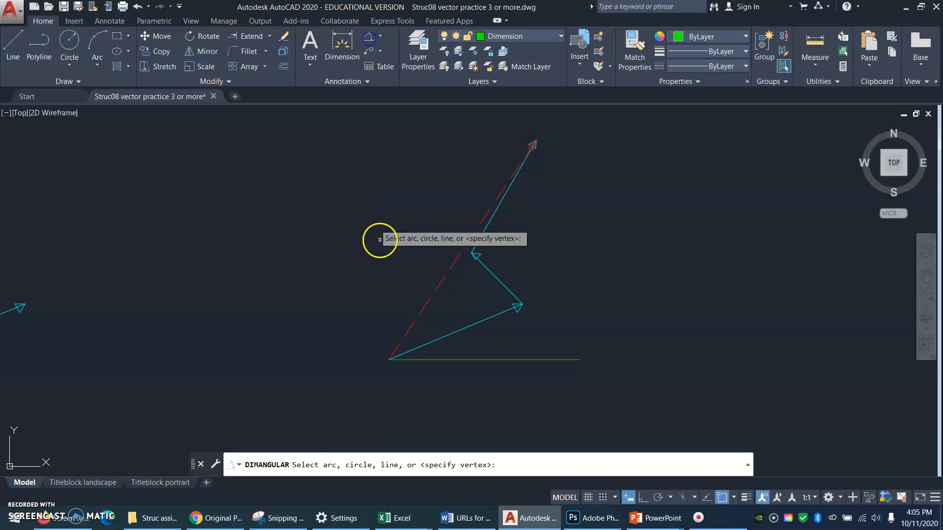
click(424, 306)
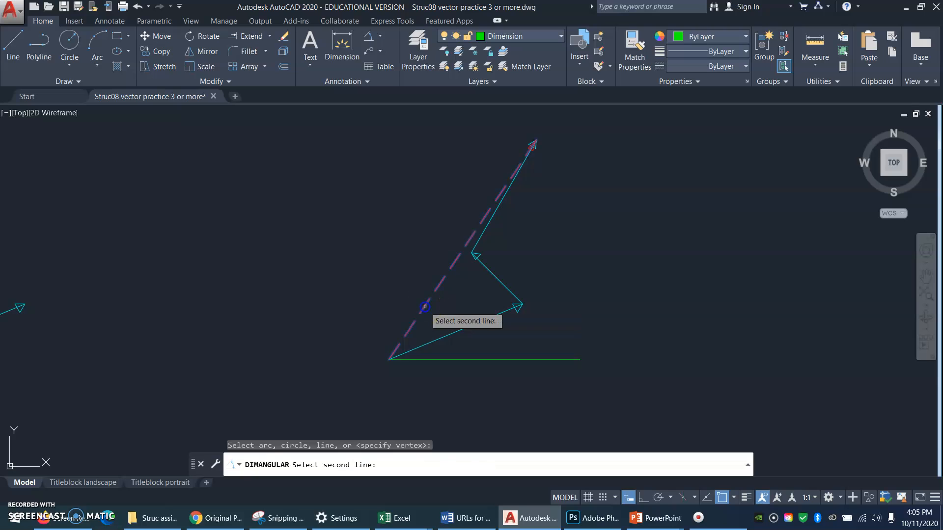
click(471, 360)
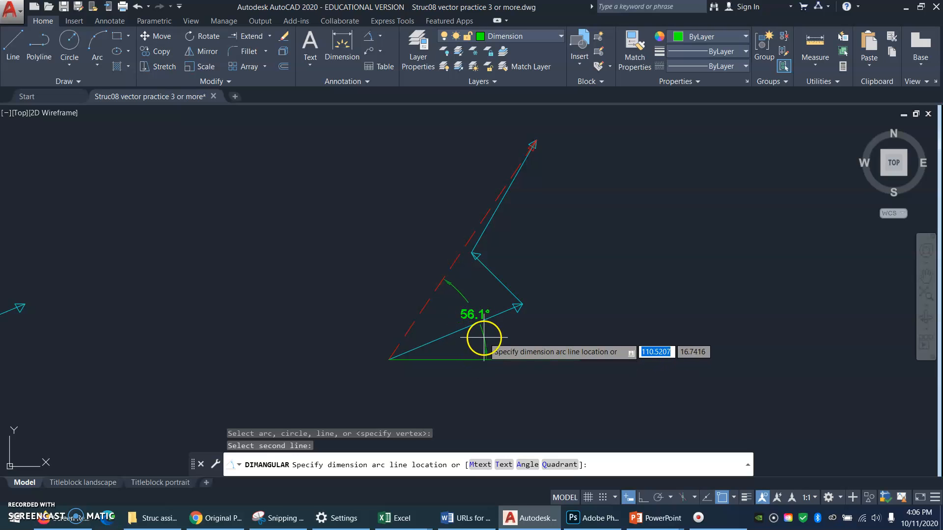
click(484, 339)
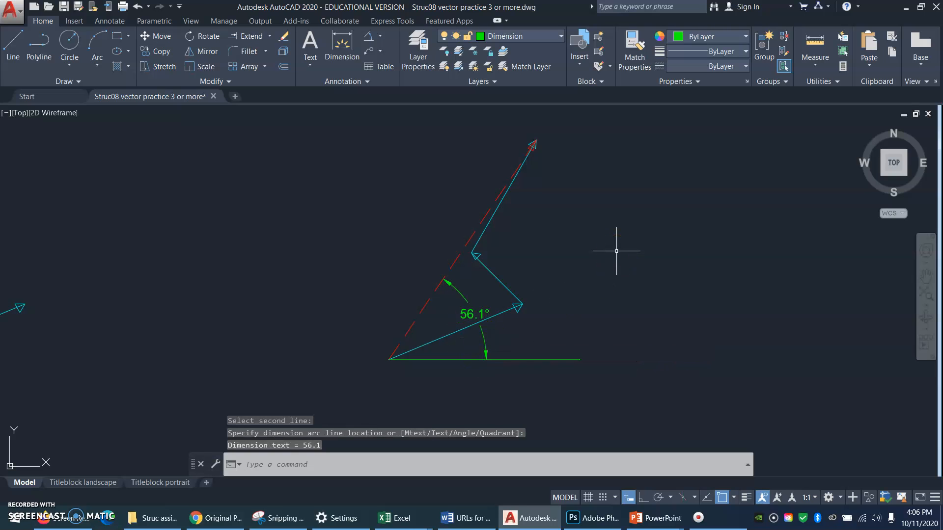
Add an aligned dimension along the full length of the resultant, placed on its upper-left side
text(p)
key(Return)
drag(561, 193, 637, 230)
key(Escape)
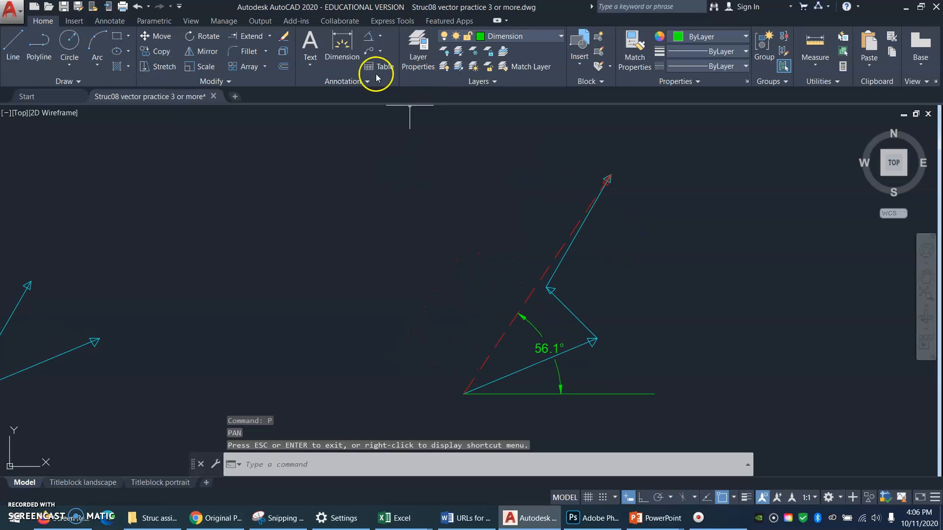
click(381, 36)
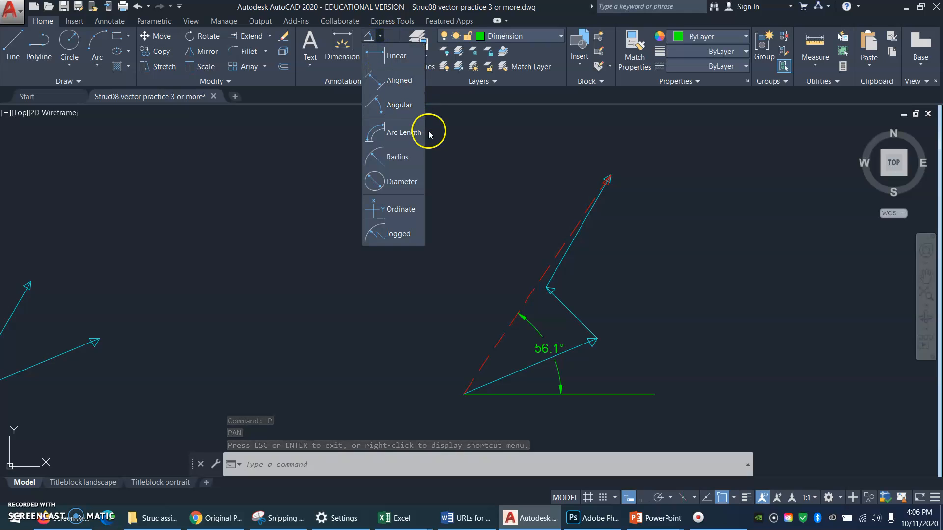
click(397, 80)
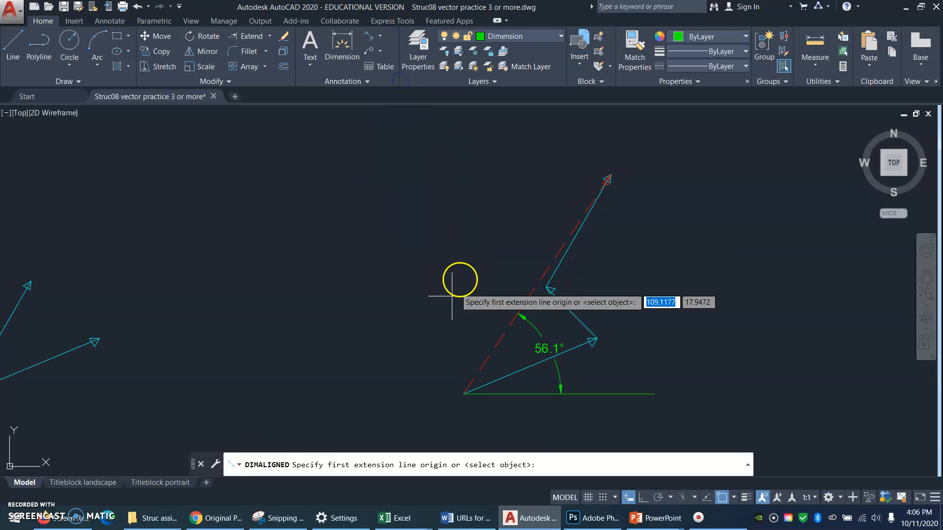
click(463, 392)
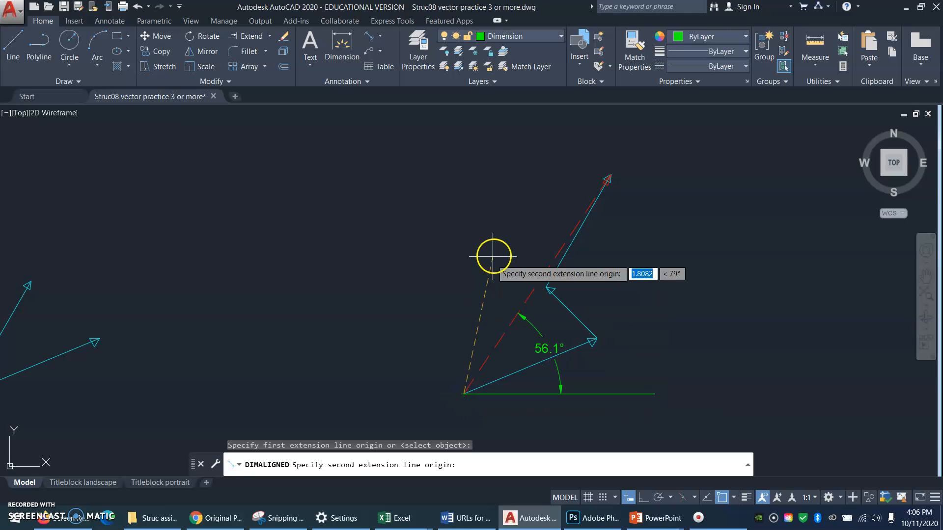
click(612, 173)
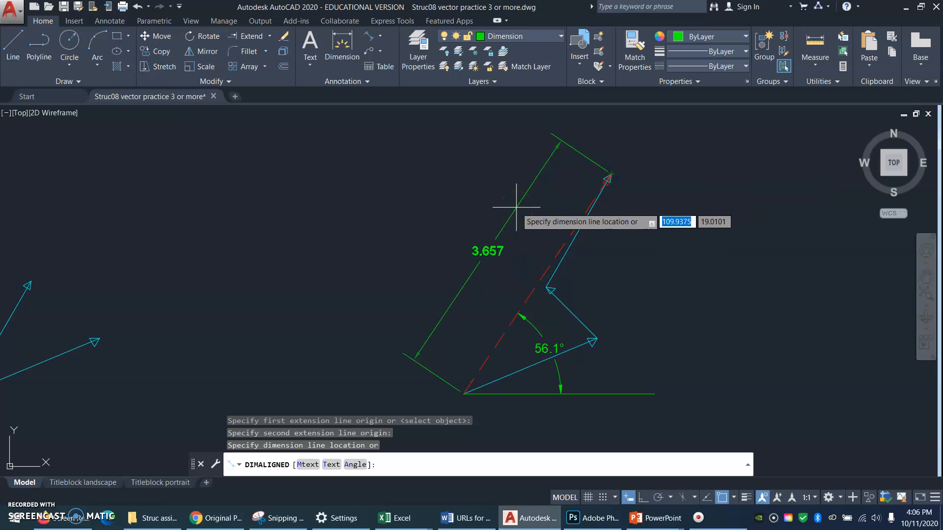
click(517, 206)
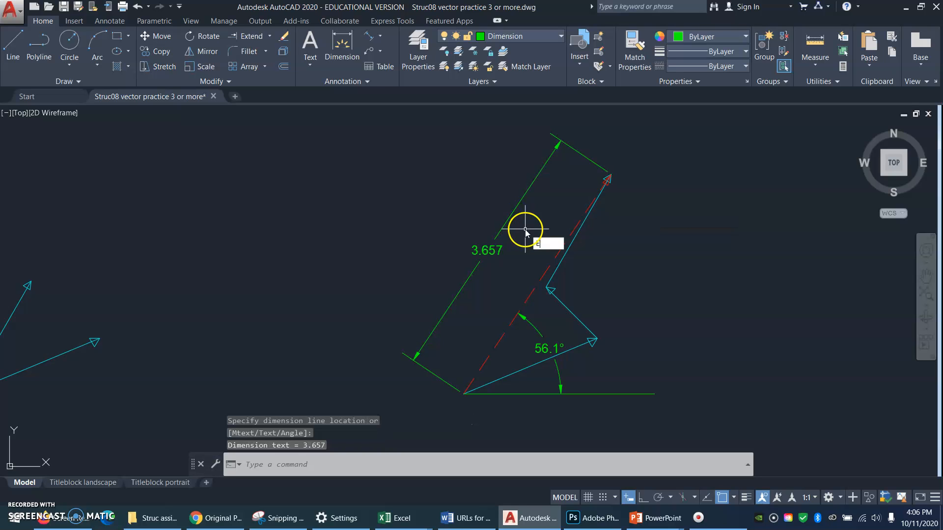
Edit the resultant's aligned dimension text to add the suffix "kN" after the value
text(D)
key(Return)
click(493, 252)
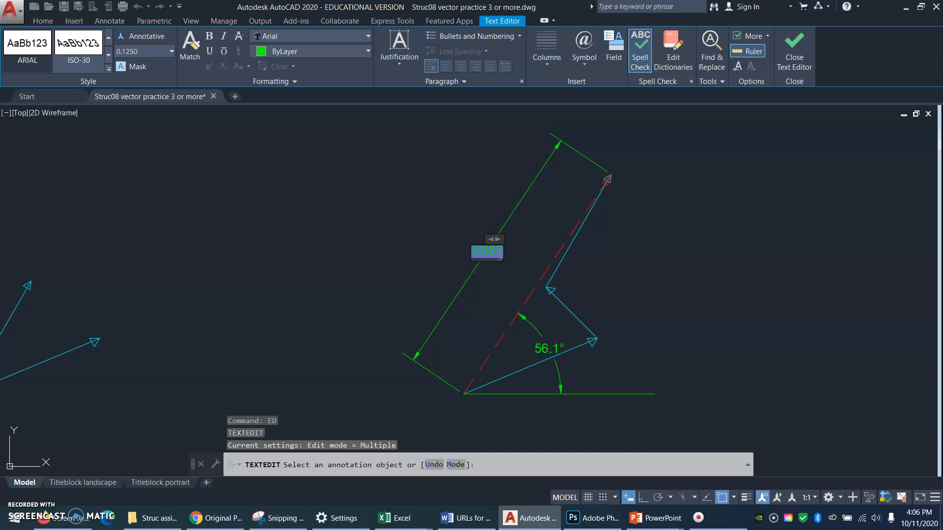
text(kN)
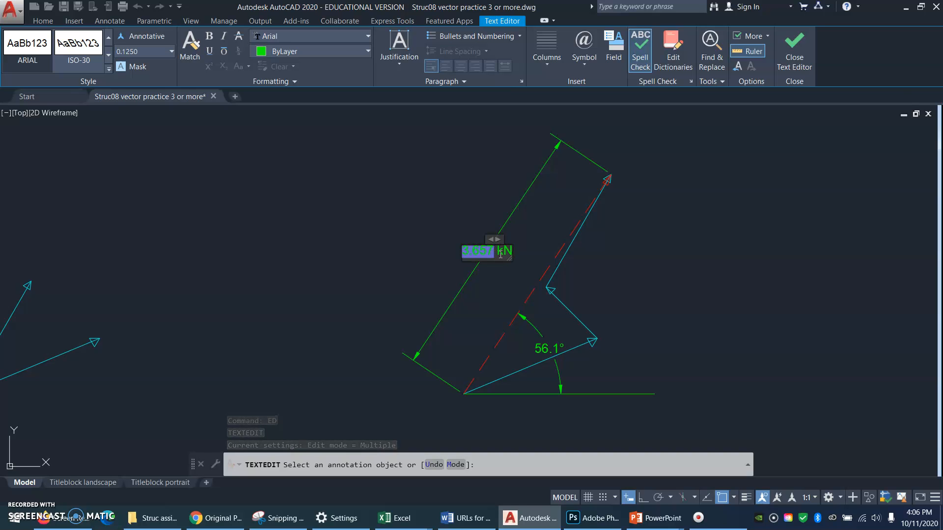
click(793, 45)
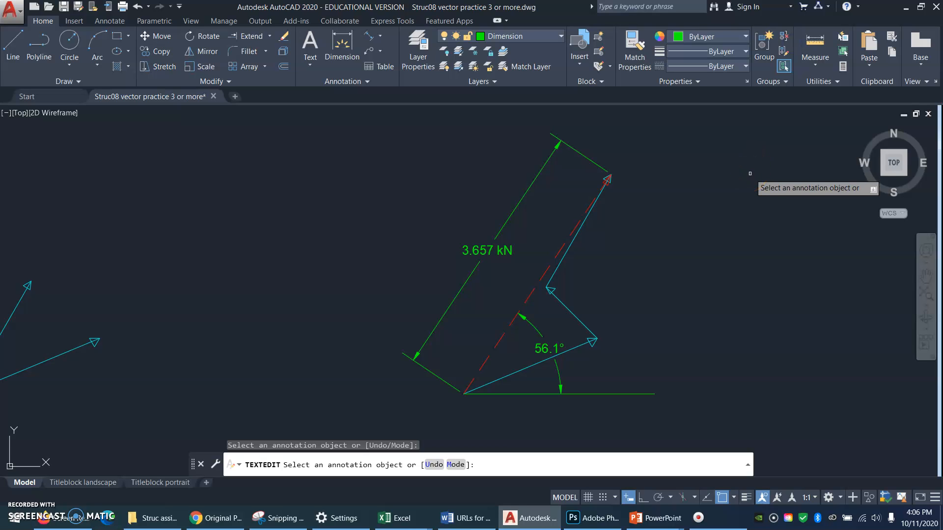
right_click(726, 195)
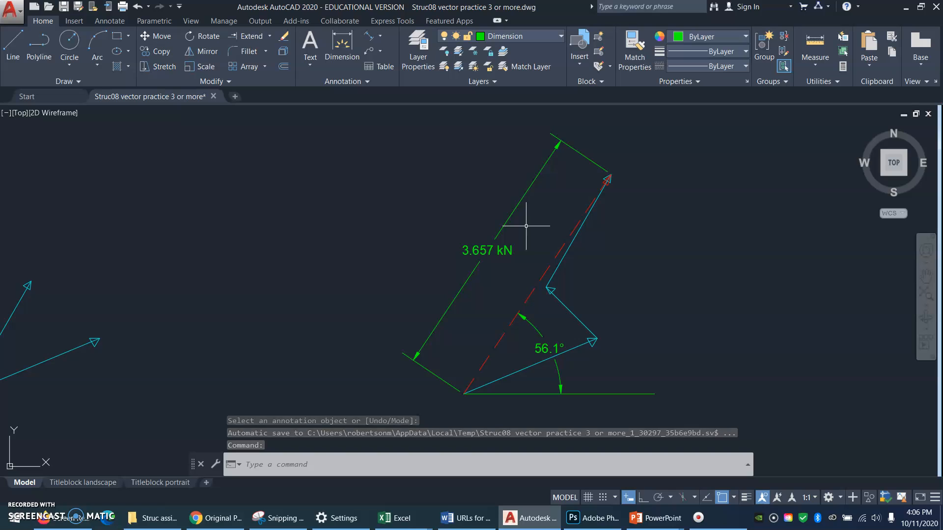
Undo the kN text edit and the aligned dimension on the resultant
key(ctrl+z)
key(ctrl+z)
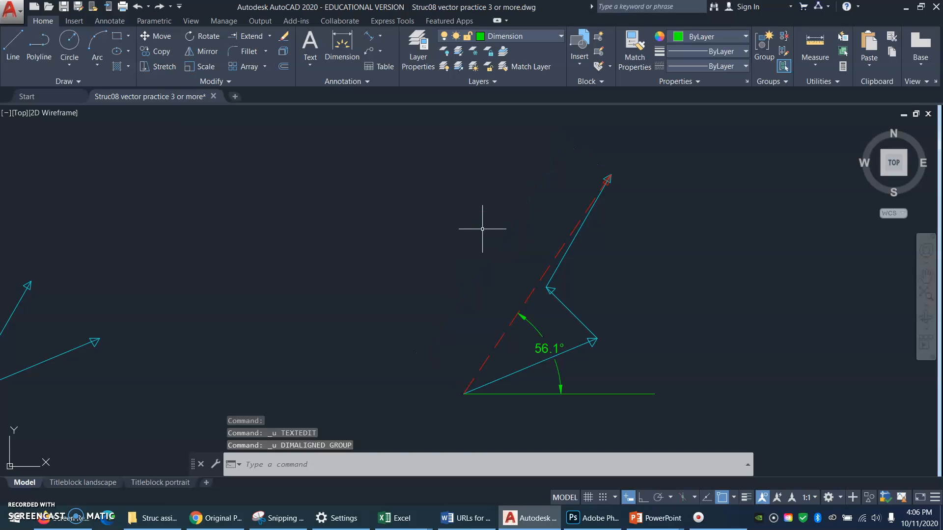
text(T)
key(Return)
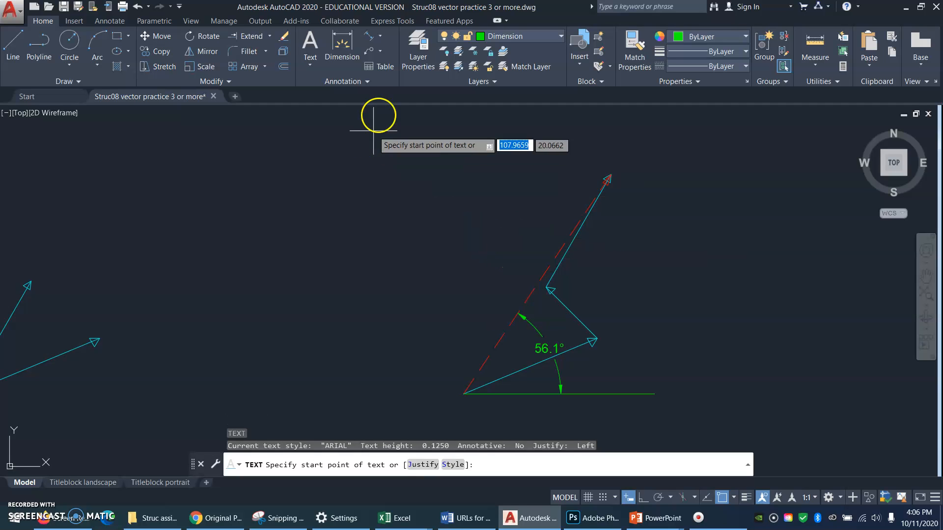
key(Escape)
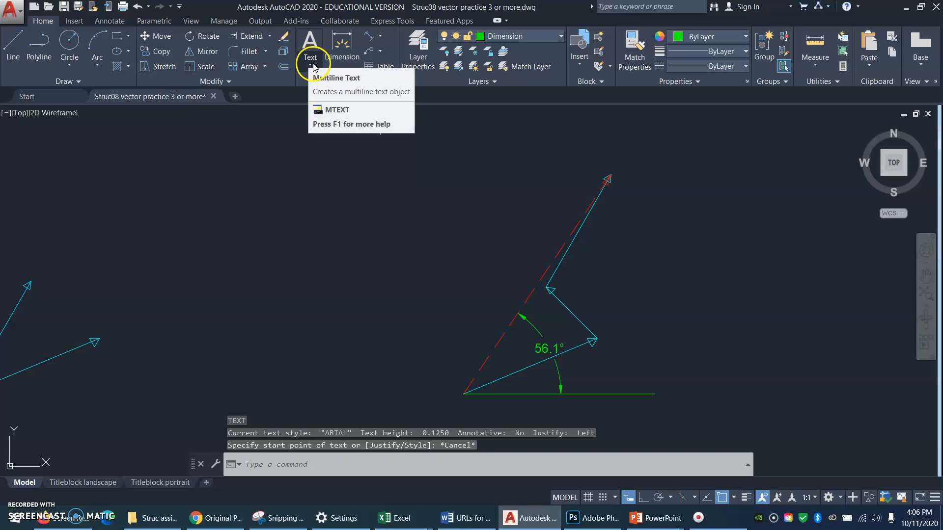
Add the single-line text "3.656 kN" on the upper-left side of the dashed resultant, at 0.1250 height and rotated 56 degrees
click(311, 65)
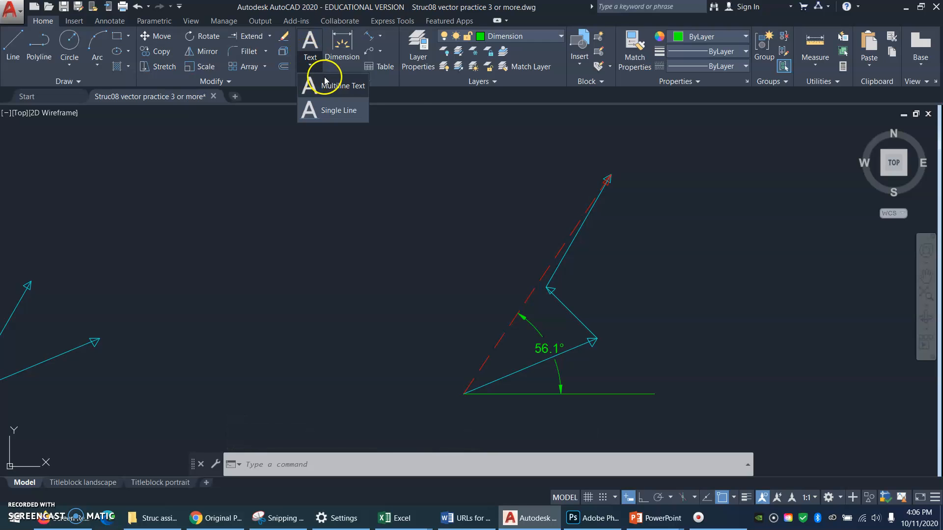
click(344, 111)
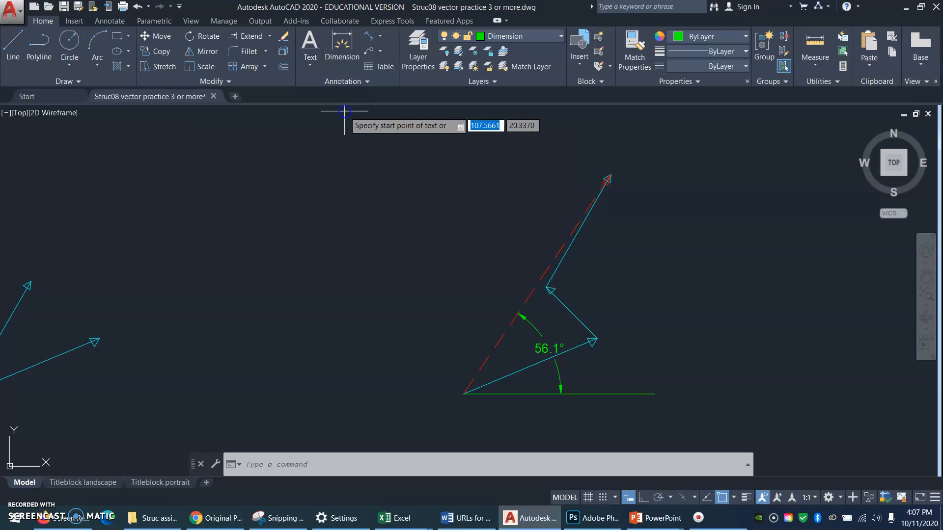
click(505, 270)
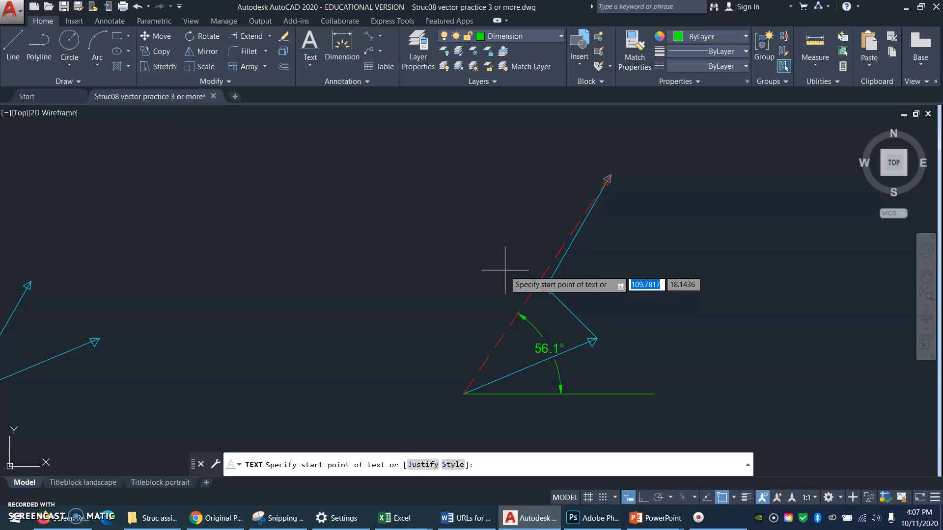
click(505, 270)
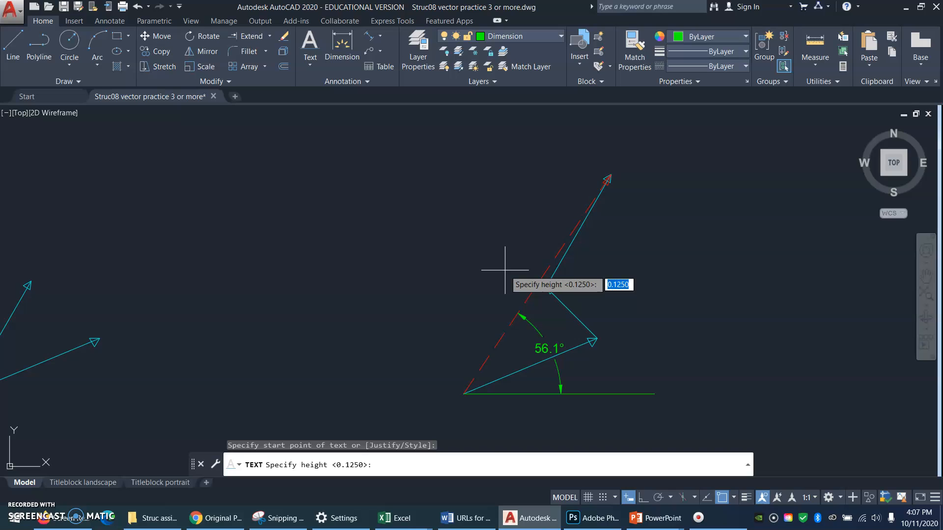
key(Return)
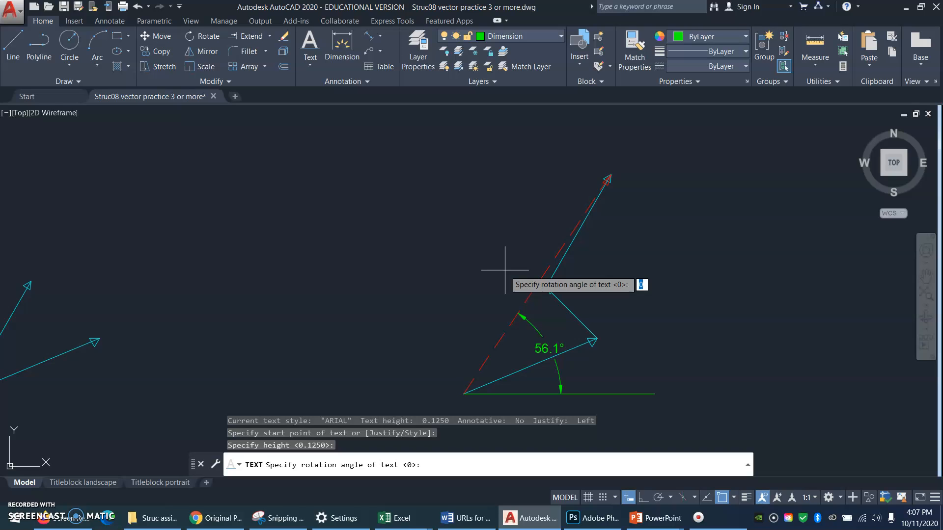
text(56)
key(Return)
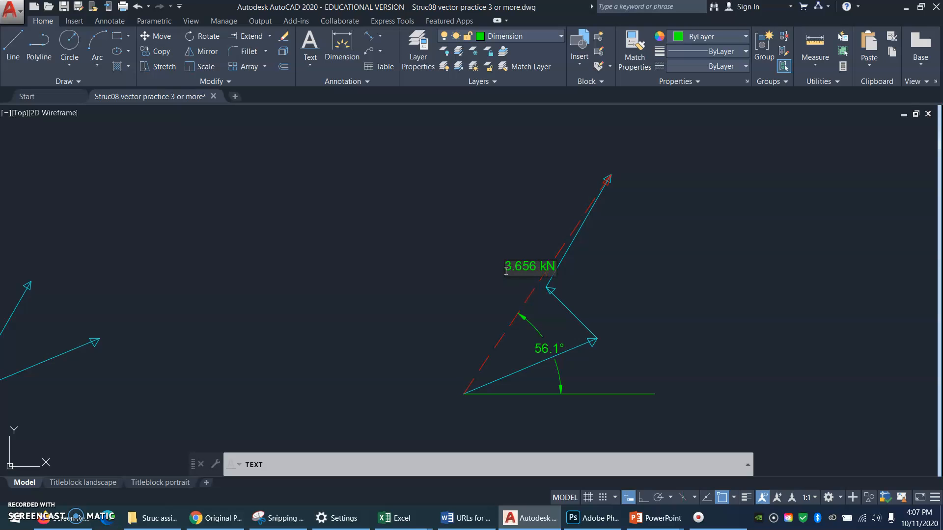
key(Return)
key(Return)
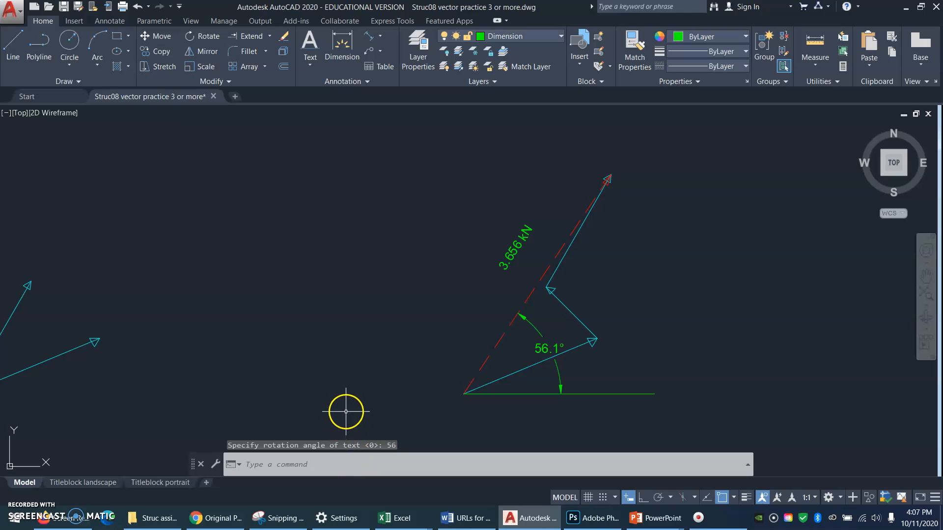
key(F2)
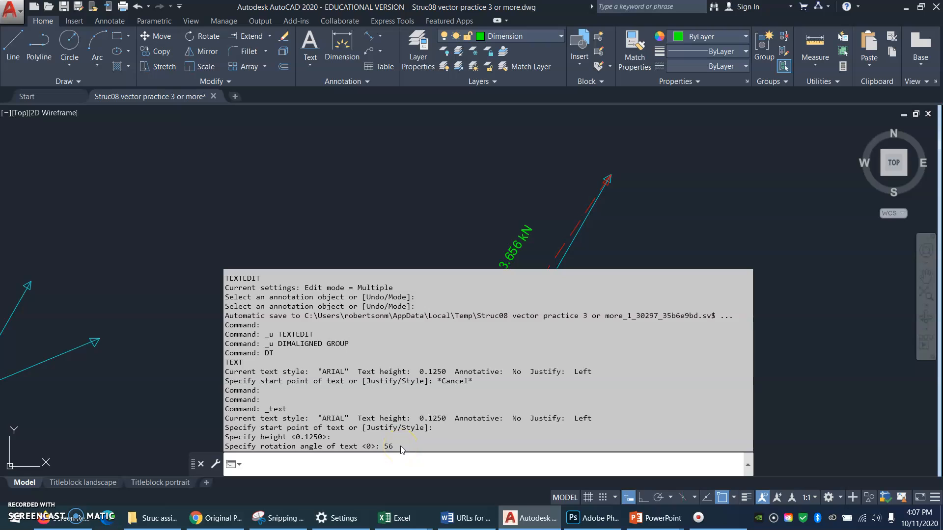
Move the "3.656 kN" label closer to the dashed resultant so it sits just beside the line near its middle
text(m)
key(Return)
click(516, 246)
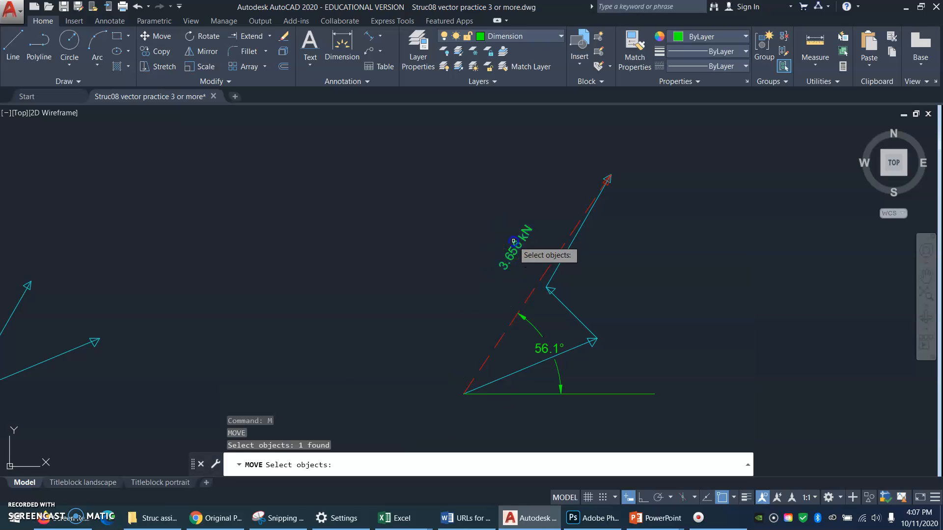
key(Return)
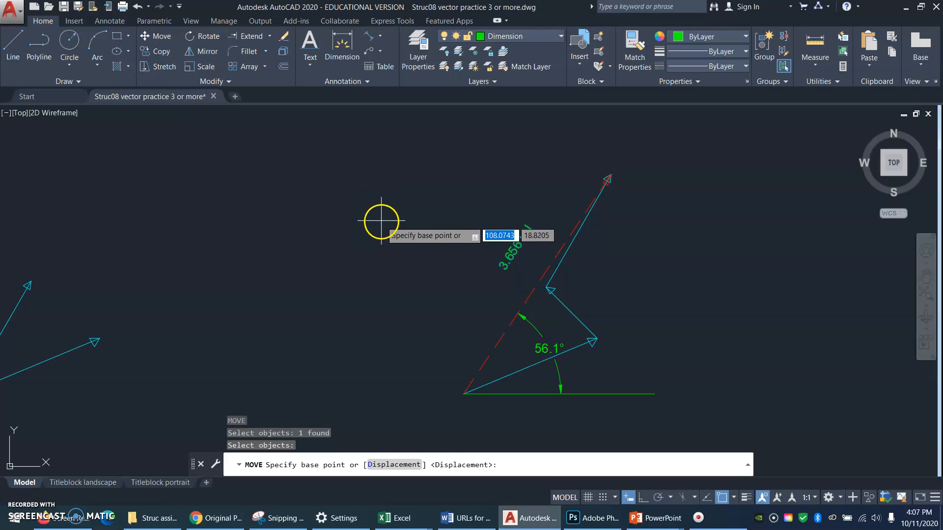
click(382, 221)
click(406, 227)
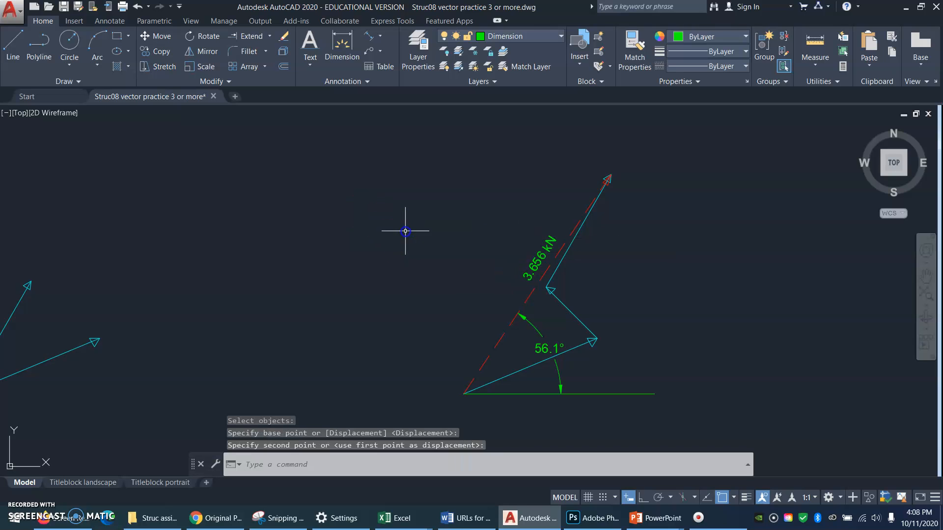